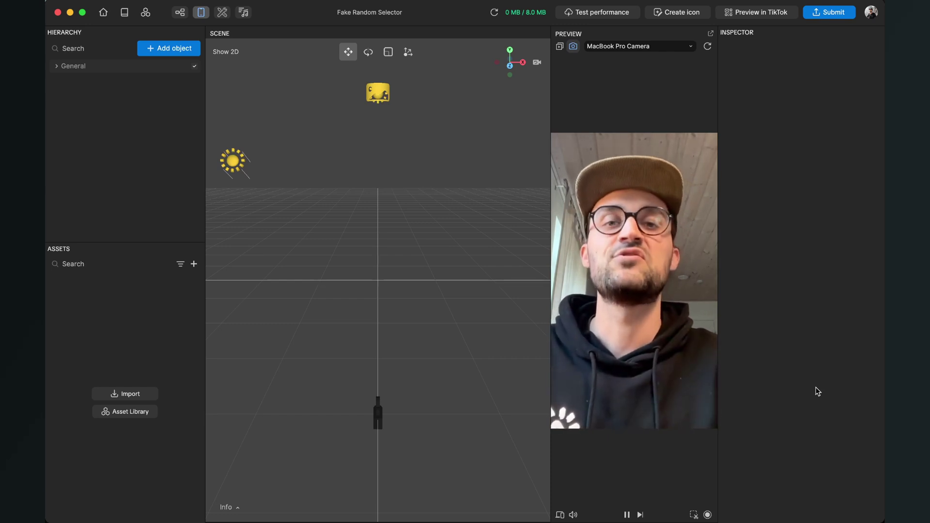
Switch to Finder and examine Start.png and the option images inside the Options folder
key(super+Tab)
click(564, 206)
key(space)
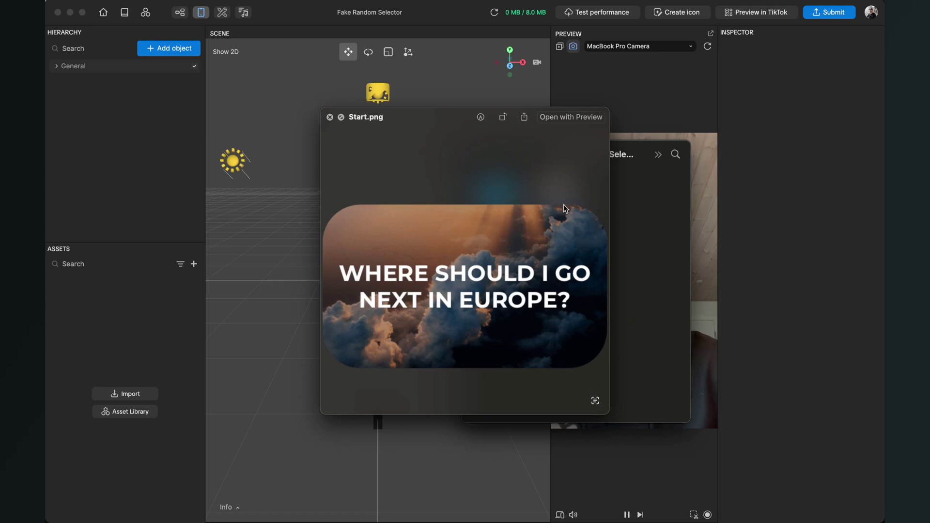
key(space)
double_click(495, 201)
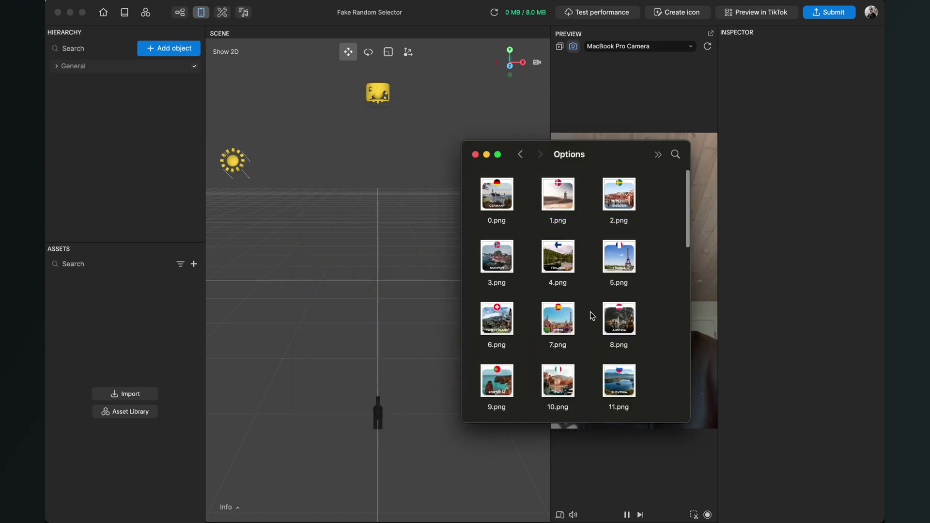
scroll(590, 312, down, 10)
scroll(591, 312, up, 15)
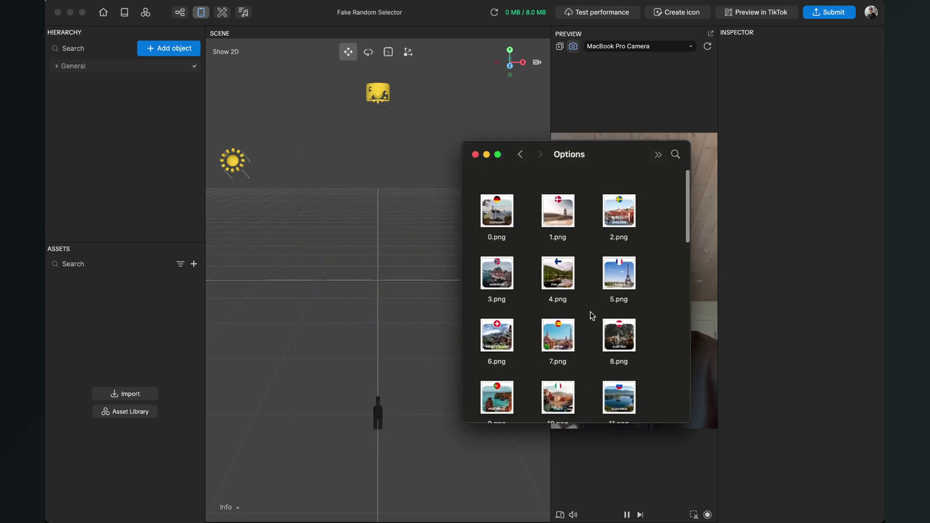
click(521, 154)
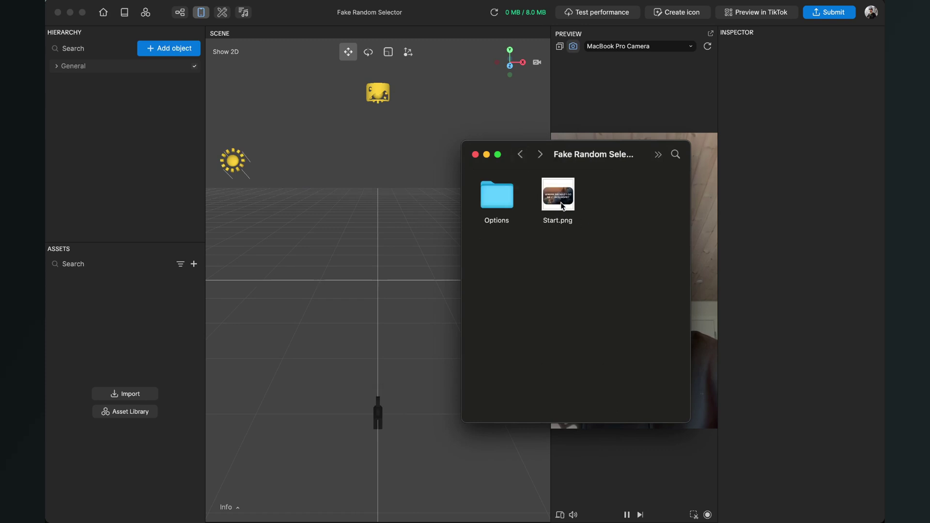
Import Start.png and 26.png from the Options folder into the project's assets as textures
drag(561, 204, 149, 334)
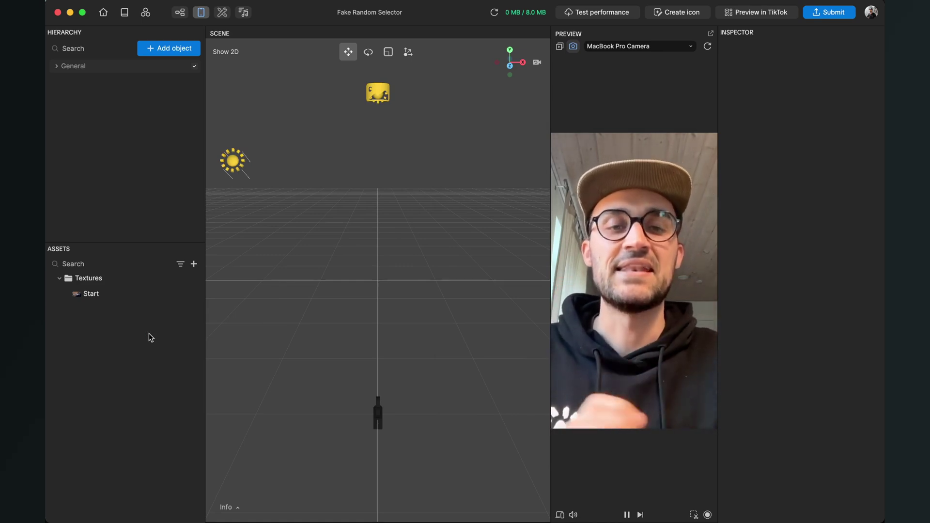
click(131, 499)
click(619, 238)
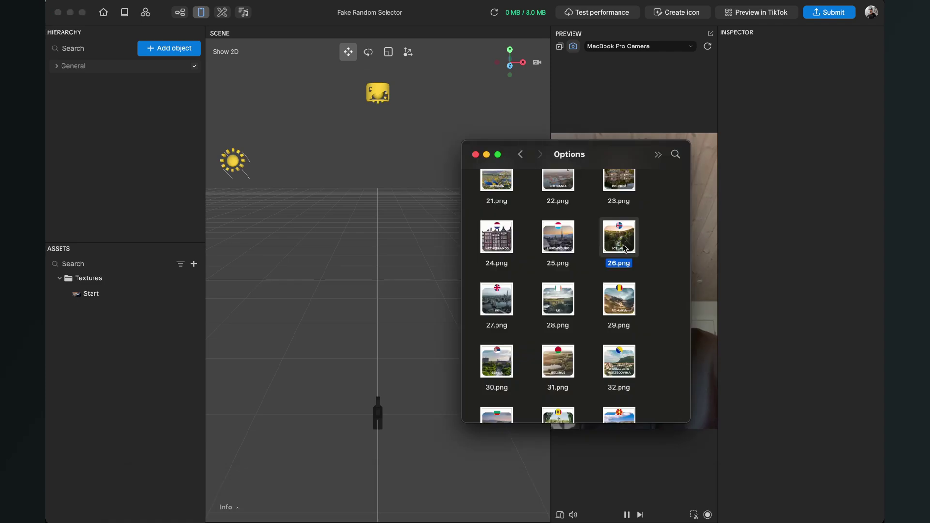
key(space)
key(space)
drag(624, 241, 305, 286)
drag(163, 356, 161, 352)
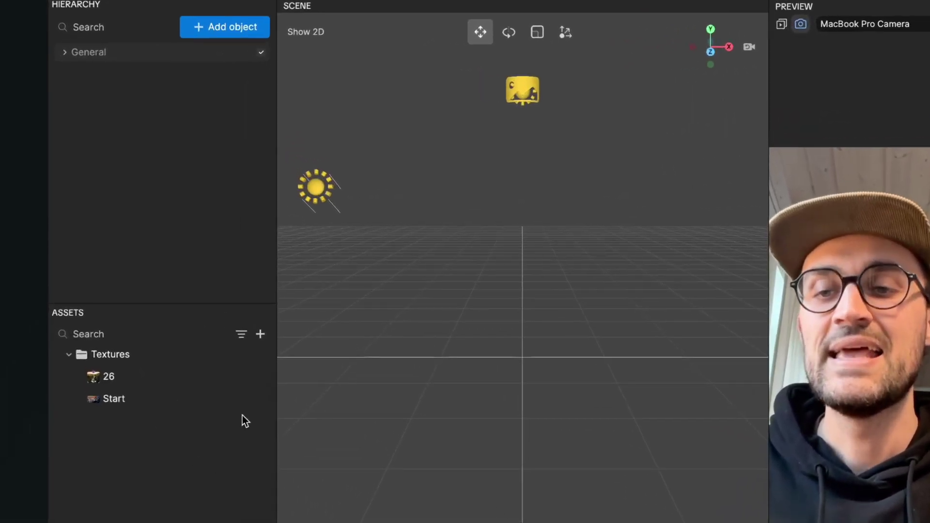
Import all images from the Options folder into the assets as one texture sequence
click(263, 335)
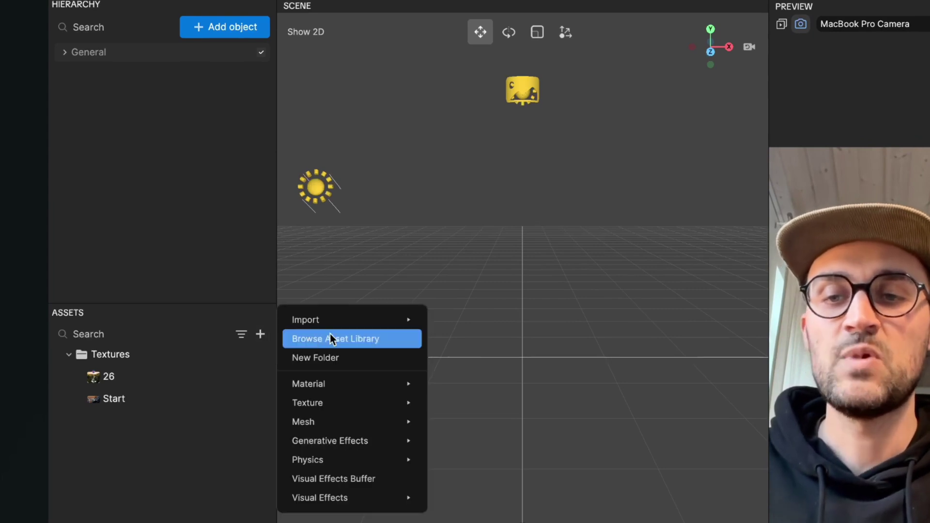
mouse_move(338, 324)
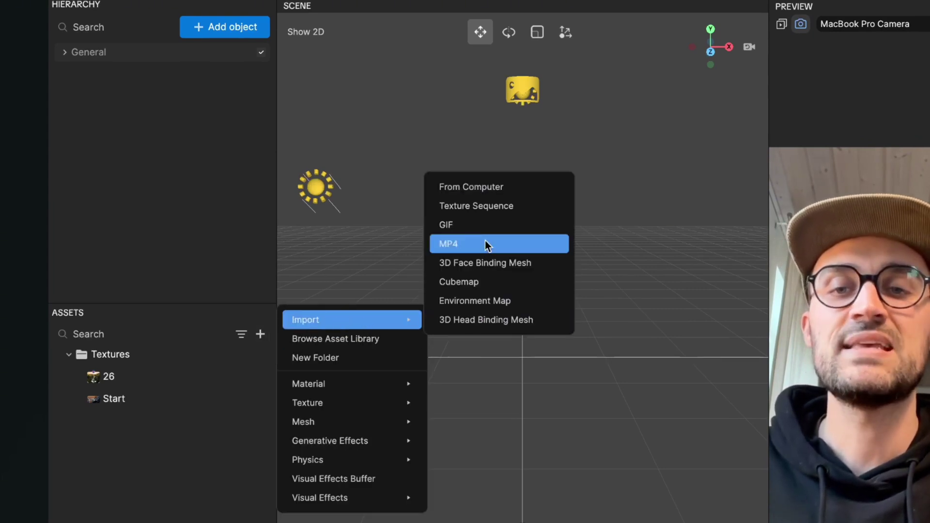
click(492, 208)
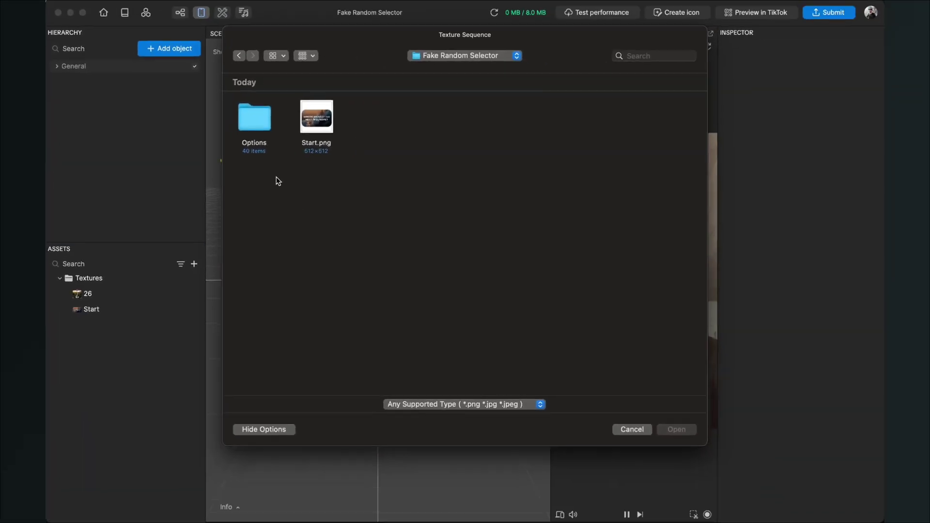
double_click(255, 124)
drag(660, 115, 234, 384)
scroll(468, 269, up, 5)
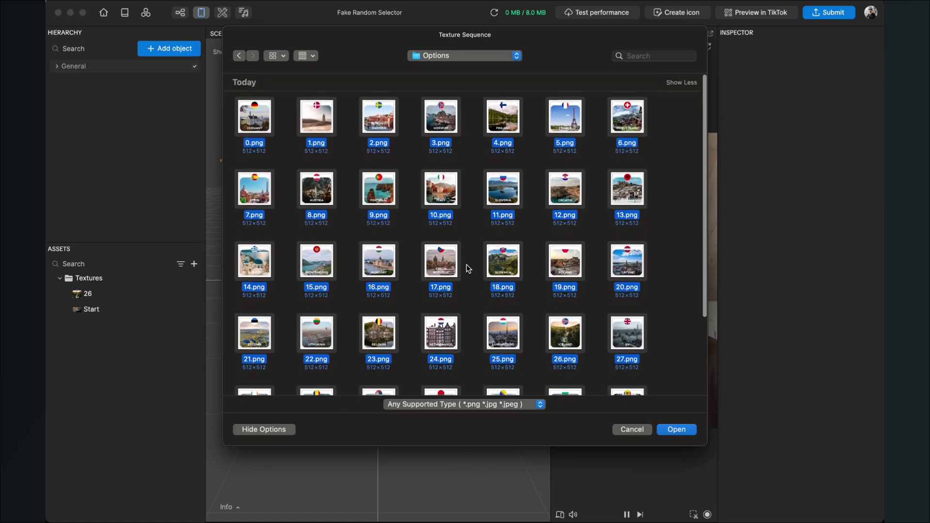
click(675, 430)
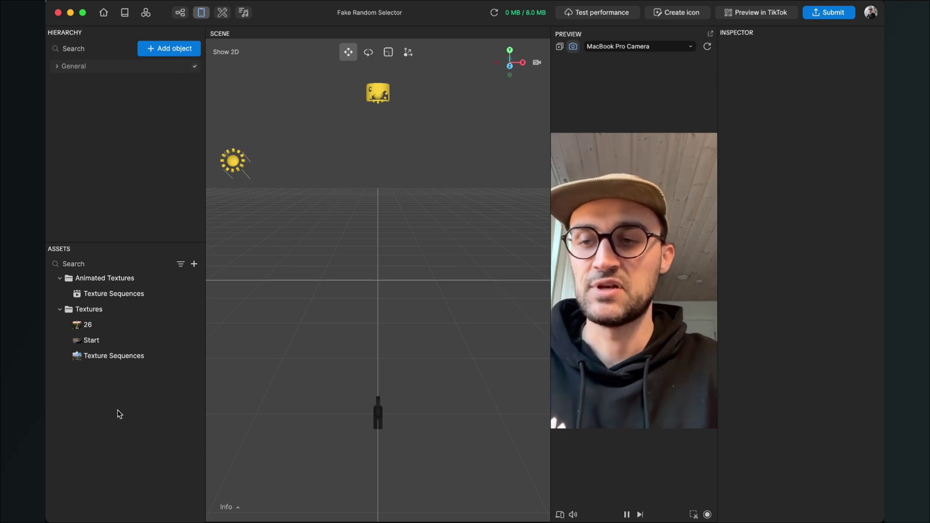
Set the compression type to None for the textures 26, Start and Texture Sequences
click(97, 325)
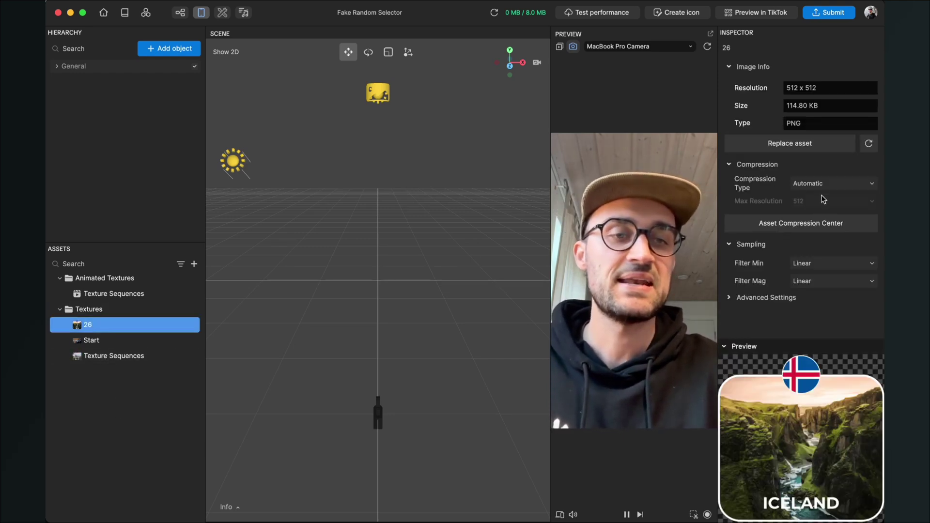
click(836, 183)
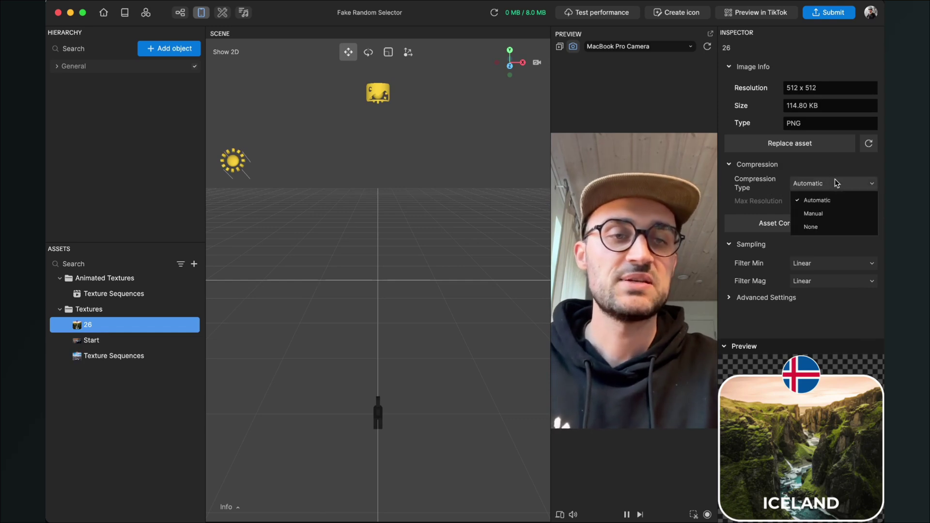
click(827, 225)
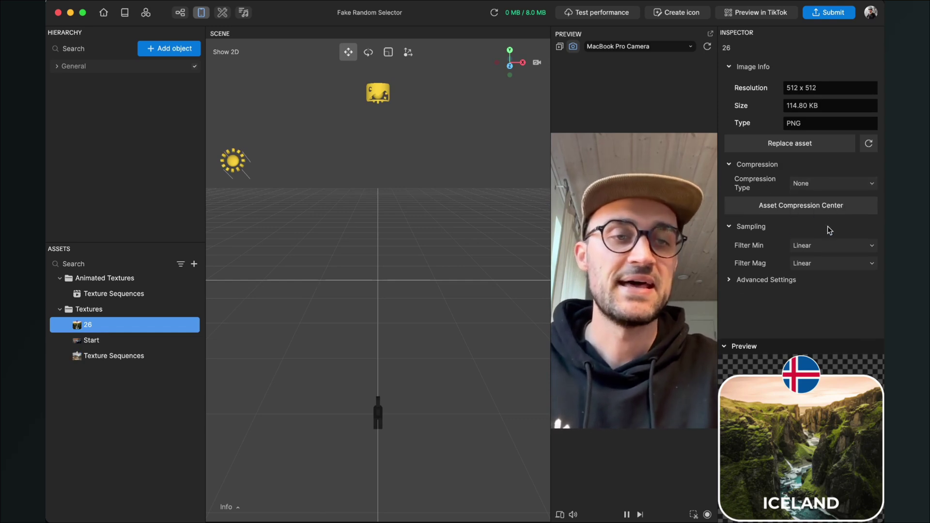
click(125, 341)
click(808, 184)
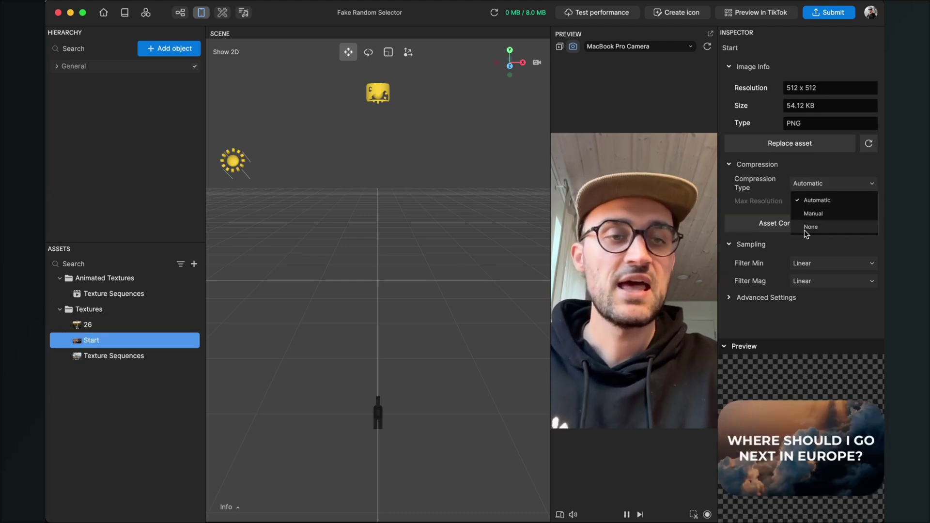
click(807, 228)
click(102, 357)
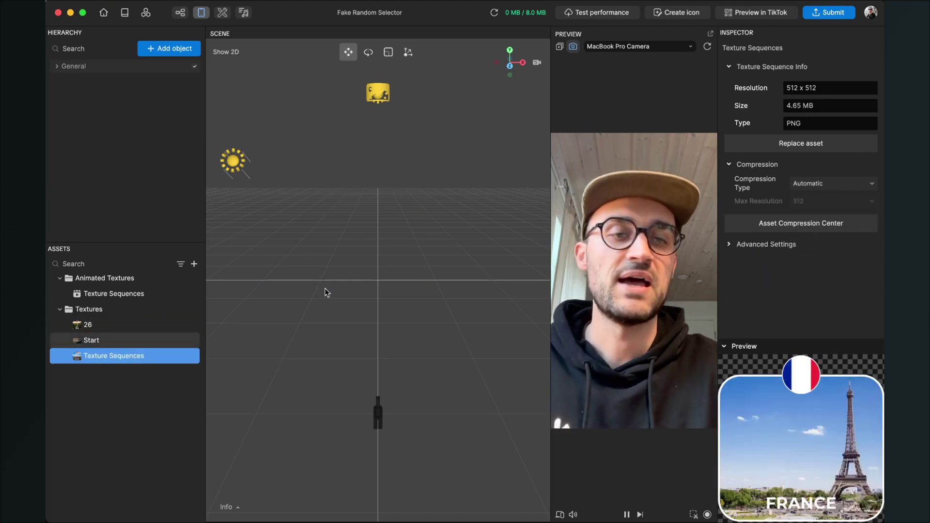
click(808, 184)
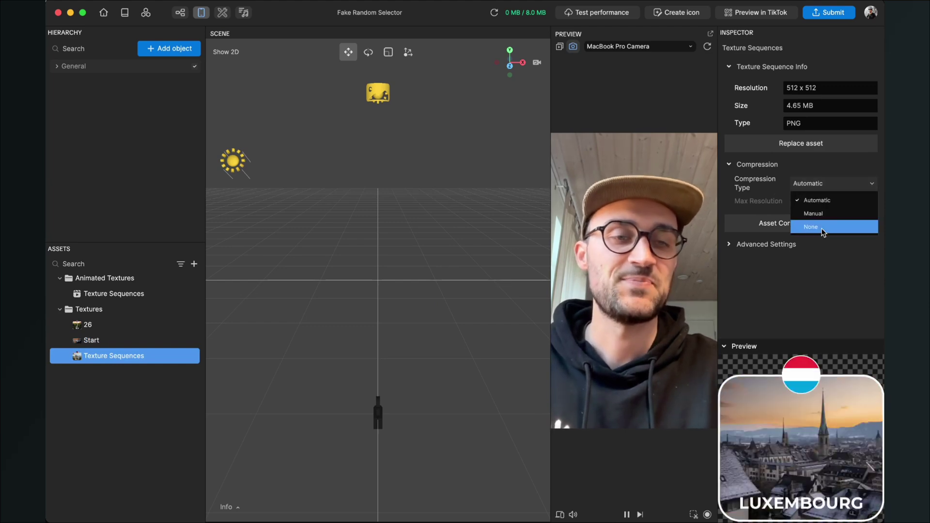
click(823, 228)
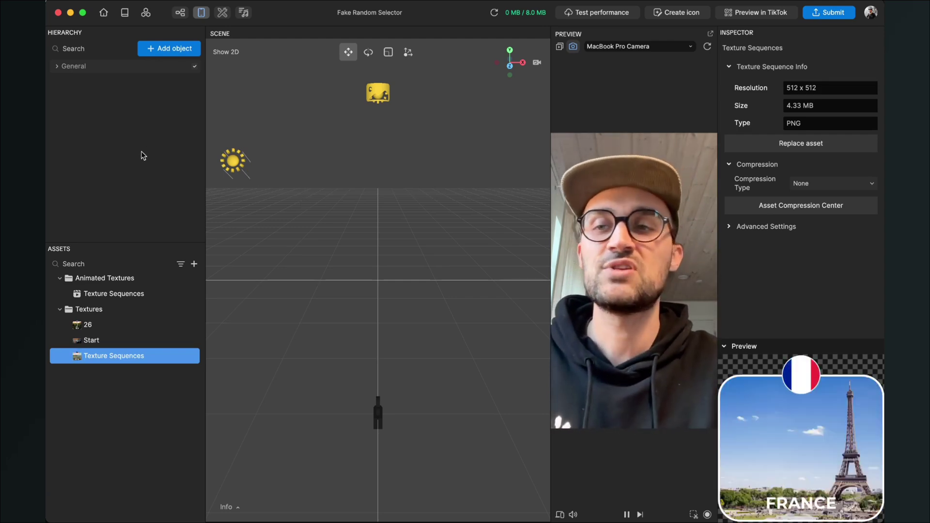
click(144, 154)
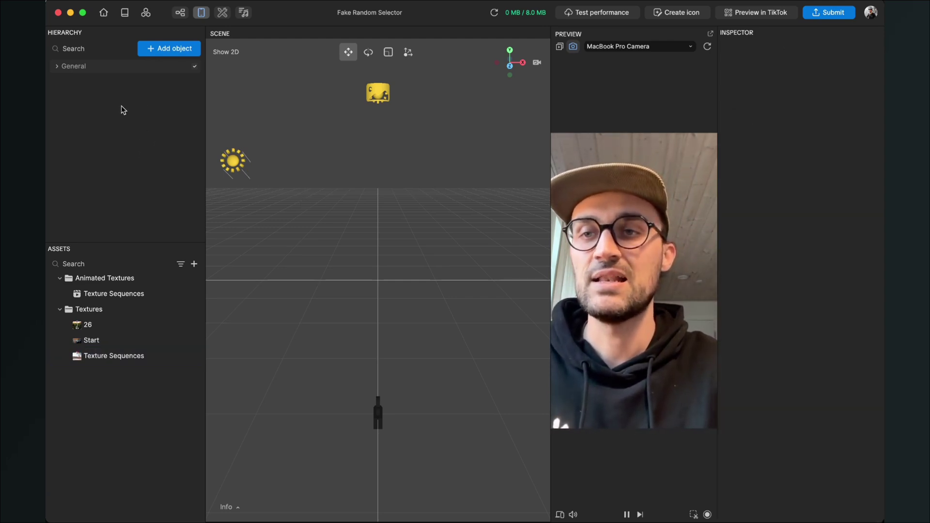
Add an empty Scene Object and a 3D Image, and nest the image under the Scene Object
click(169, 52)
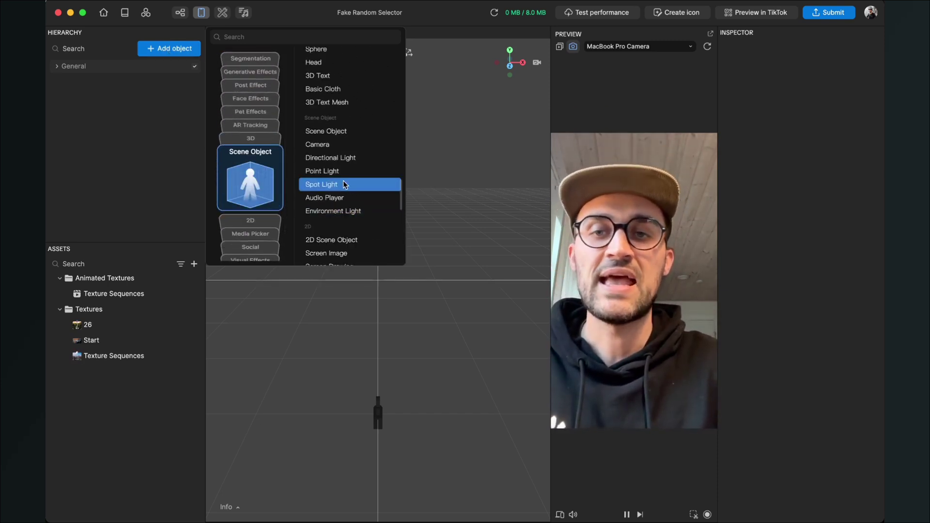
click(340, 131)
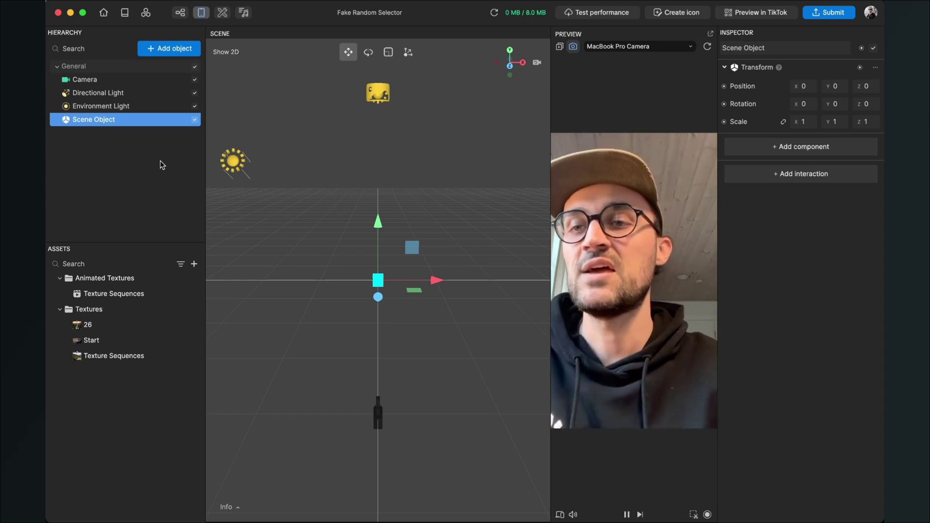
click(177, 50)
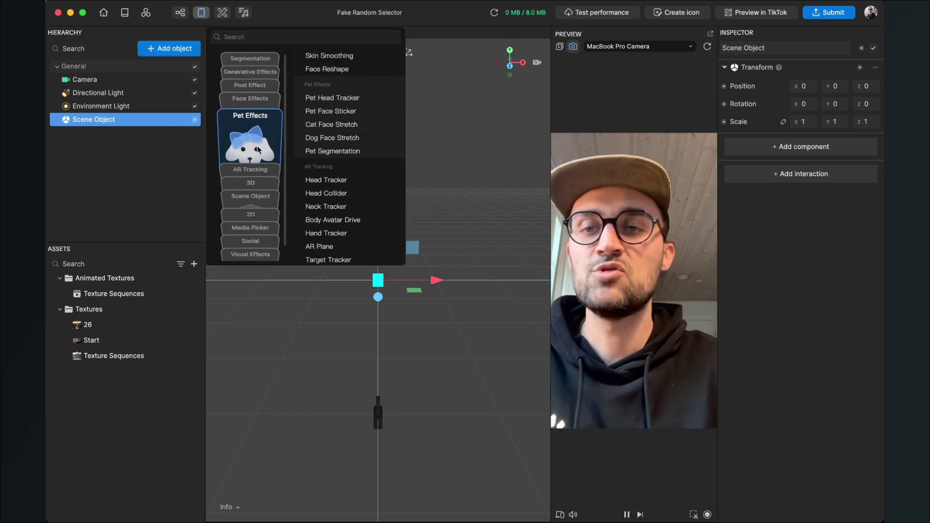
mouse_move(257, 196)
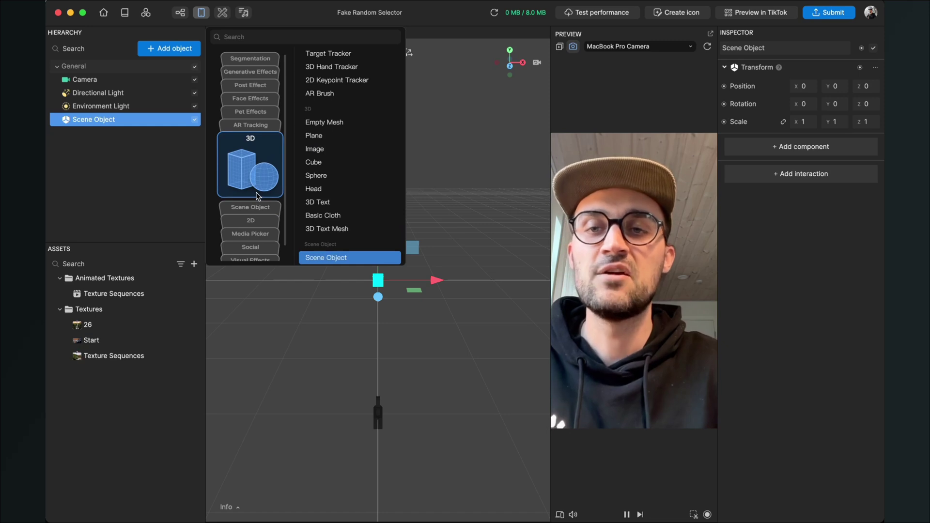
click(334, 153)
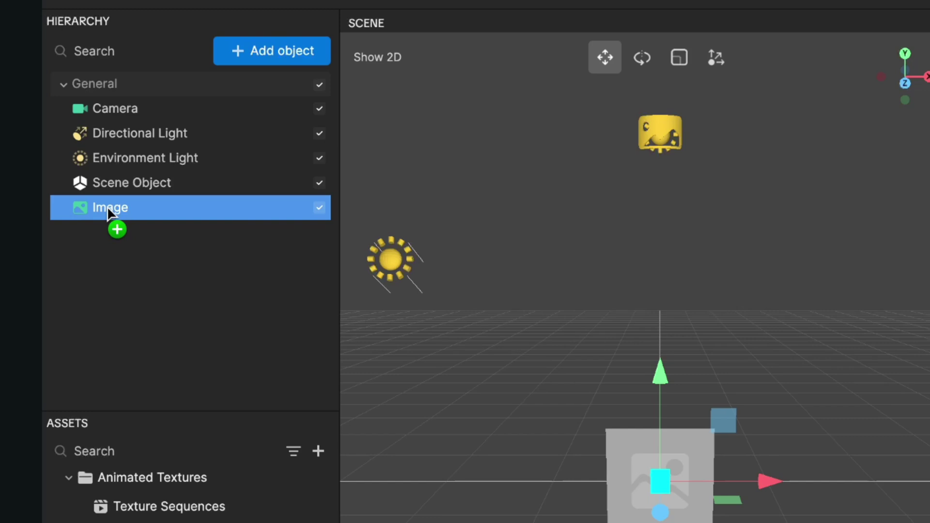
drag(107, 209, 120, 179)
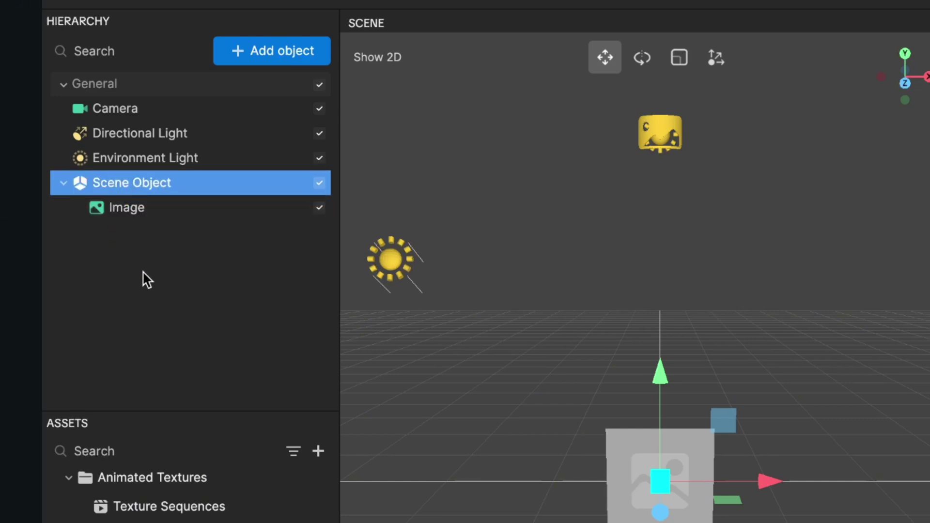
click(157, 226)
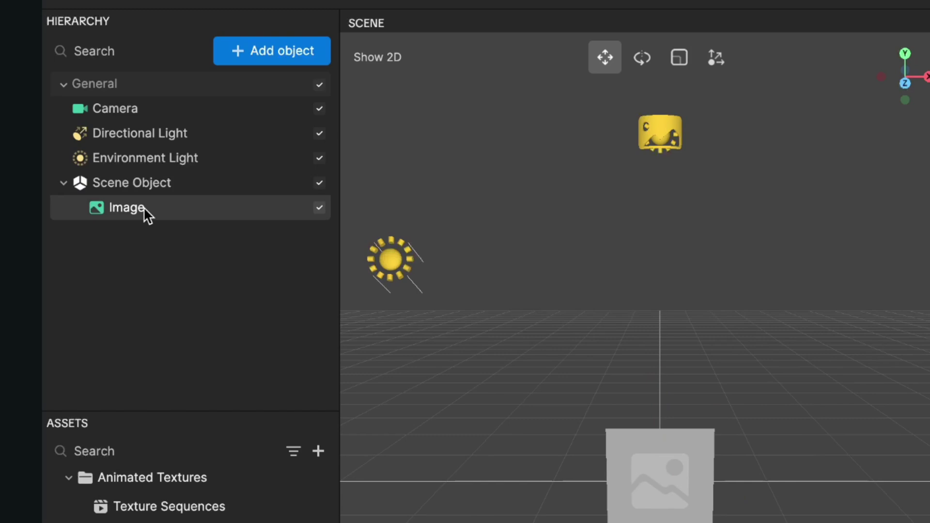
Rename the image nested under the Scene Object as Start
right_click(143, 207)
click(182, 254)
text(Start)
key(Return)
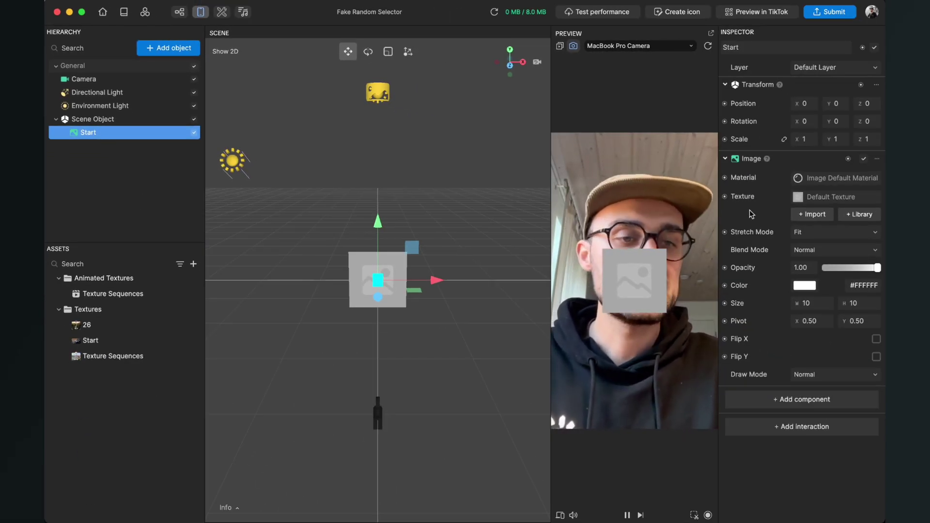
Assign the Start texture to the Start image object
click(810, 198)
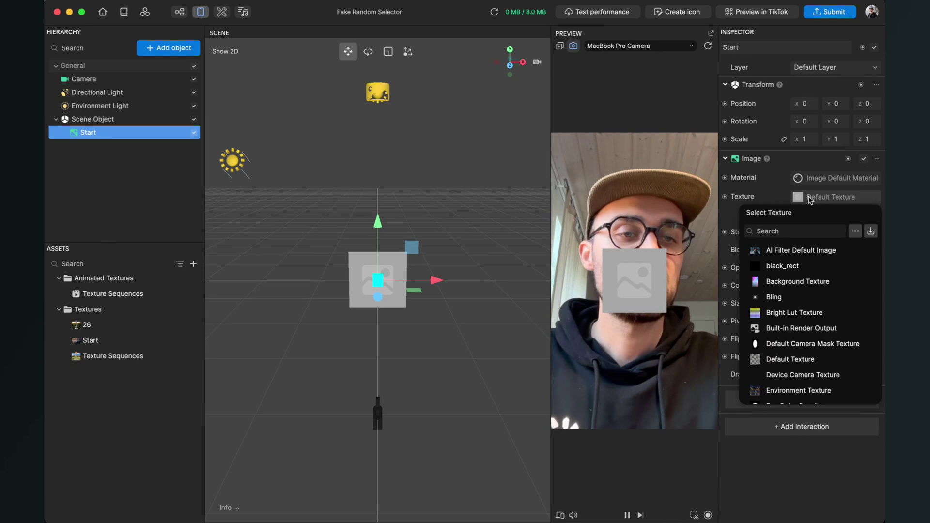
scroll(801, 306, down, 10)
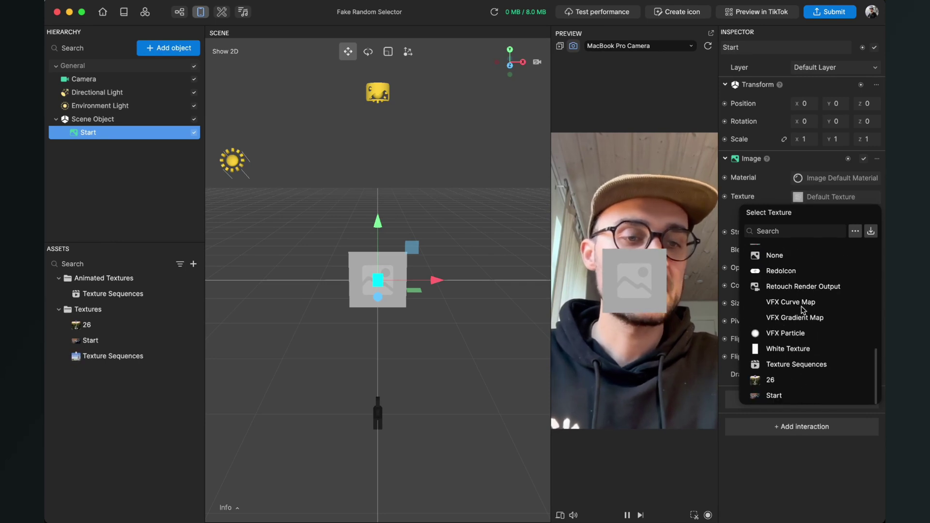
click(775, 396)
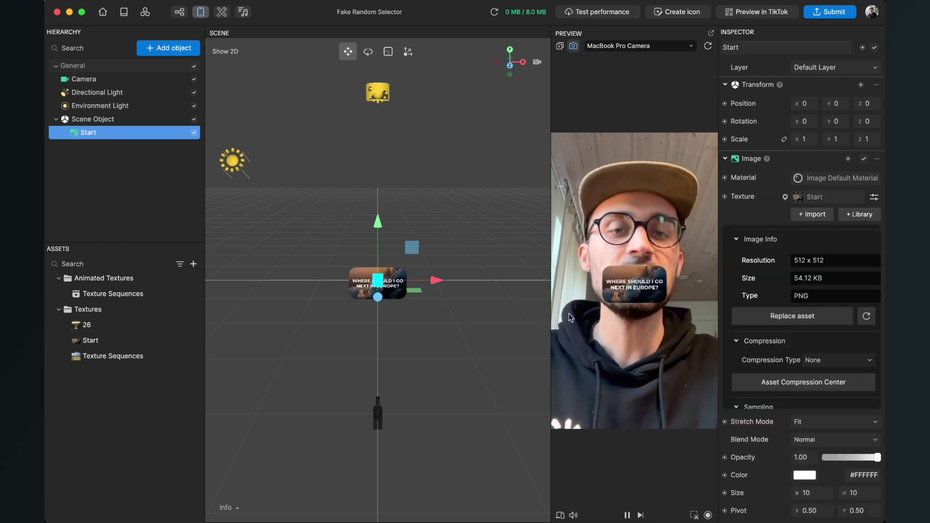
click(123, 176)
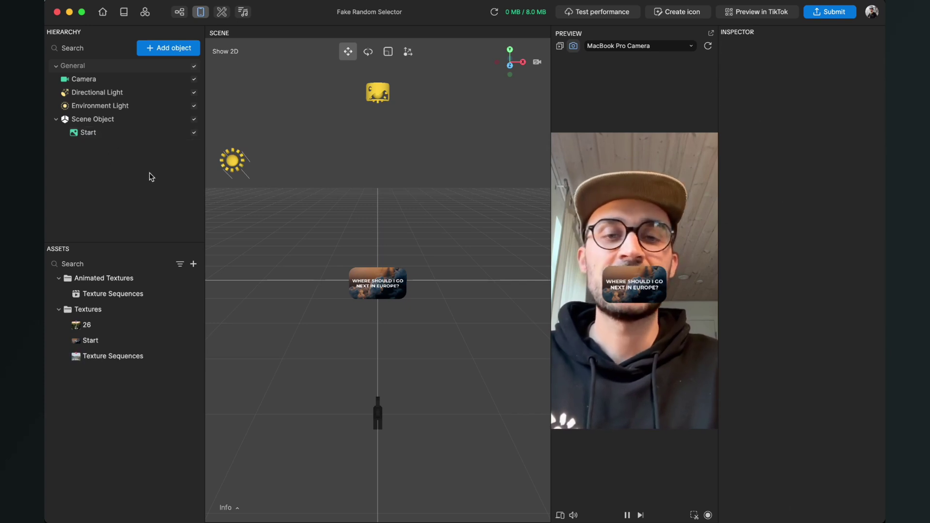
Duplicate the Start image object within the Scene Object
click(82, 132)
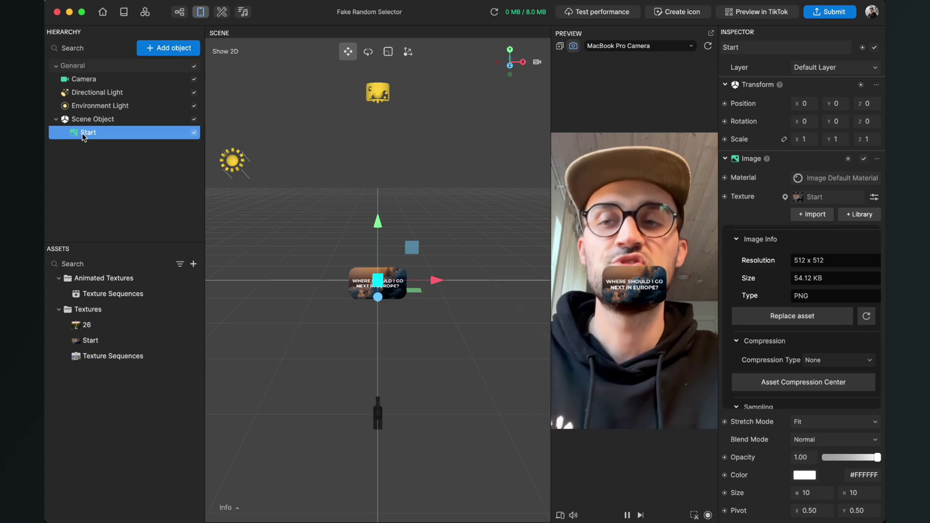
right_click(82, 133)
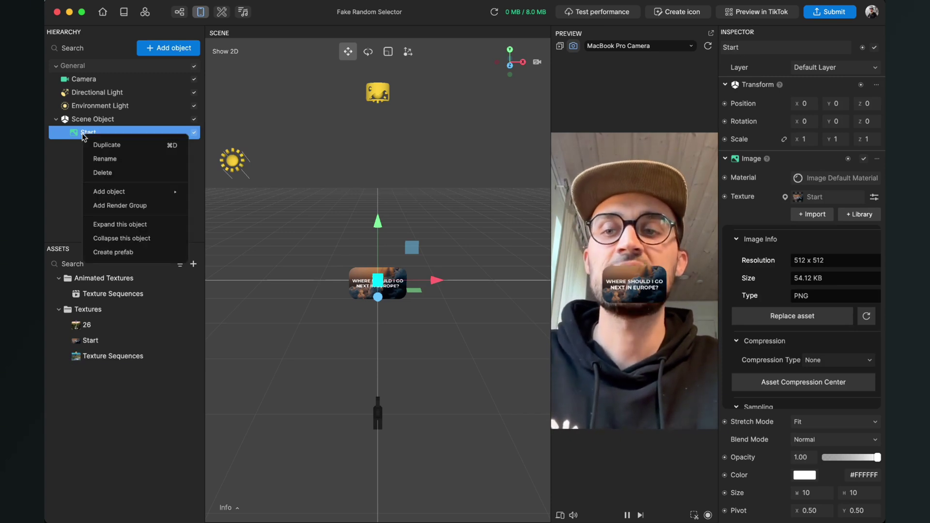
click(107, 145)
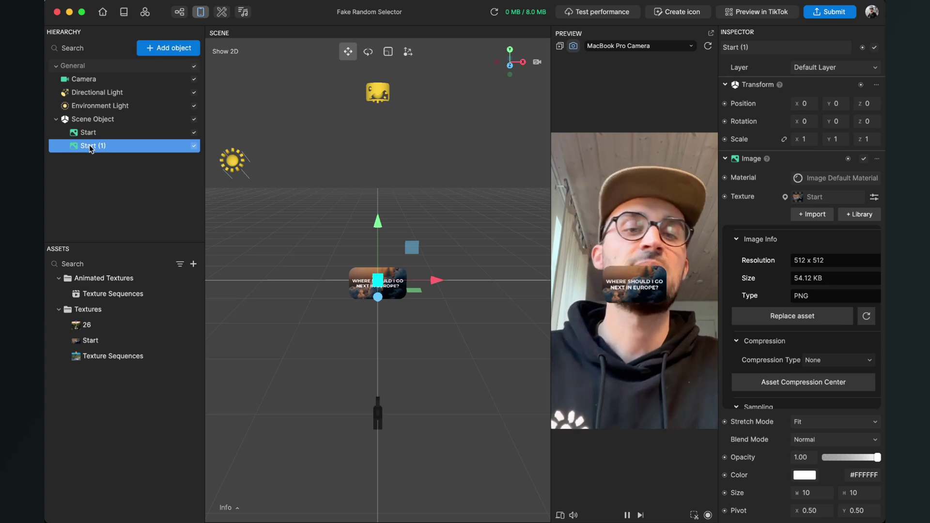
Rename the duplicated Start image object as End
right_click(91, 149)
click(104, 171)
key(Return)
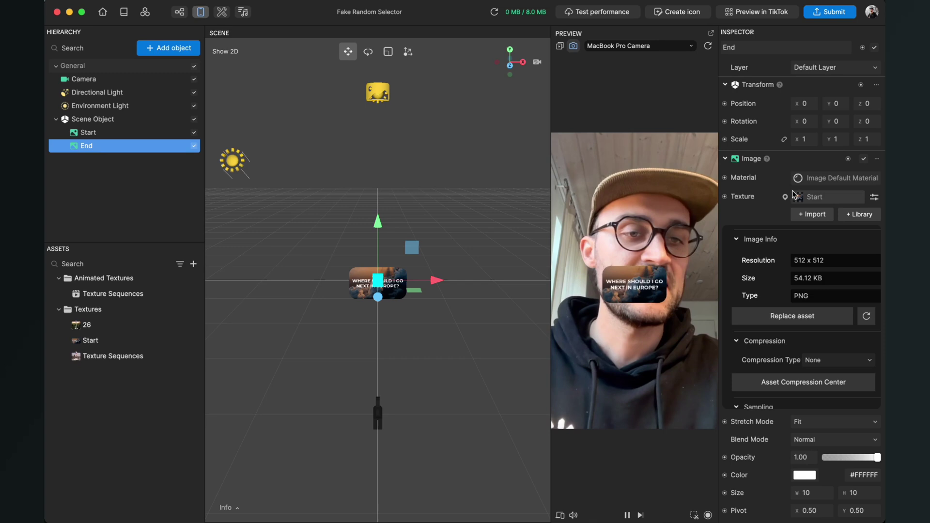
Assign texture 26 to the End image object
click(812, 200)
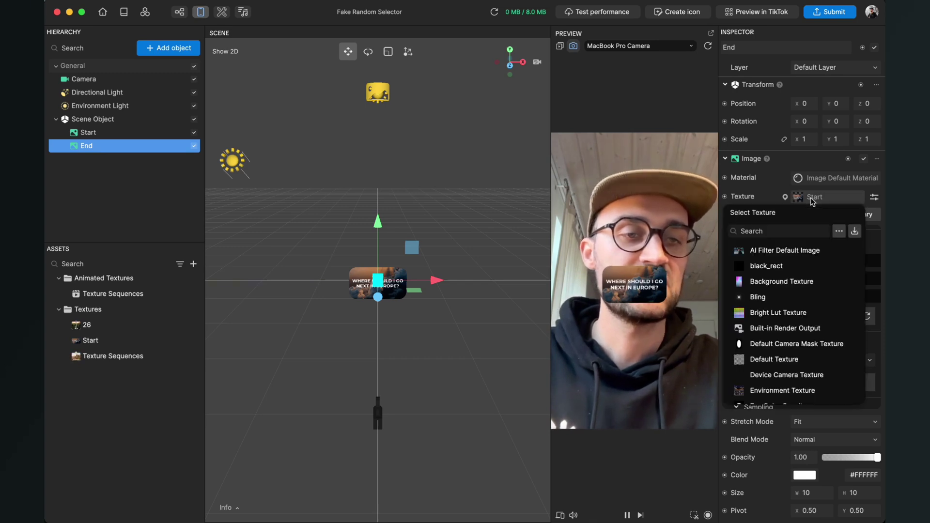
scroll(795, 314, down, 5)
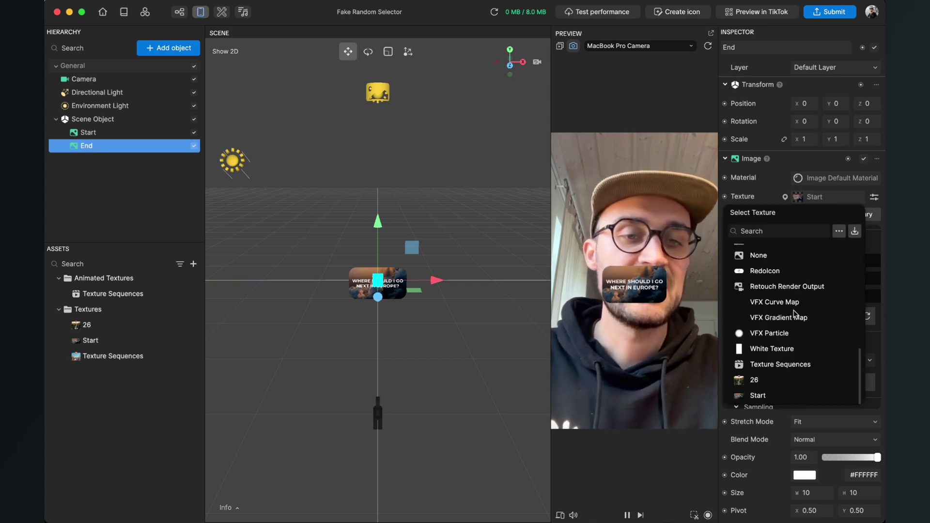
click(754, 380)
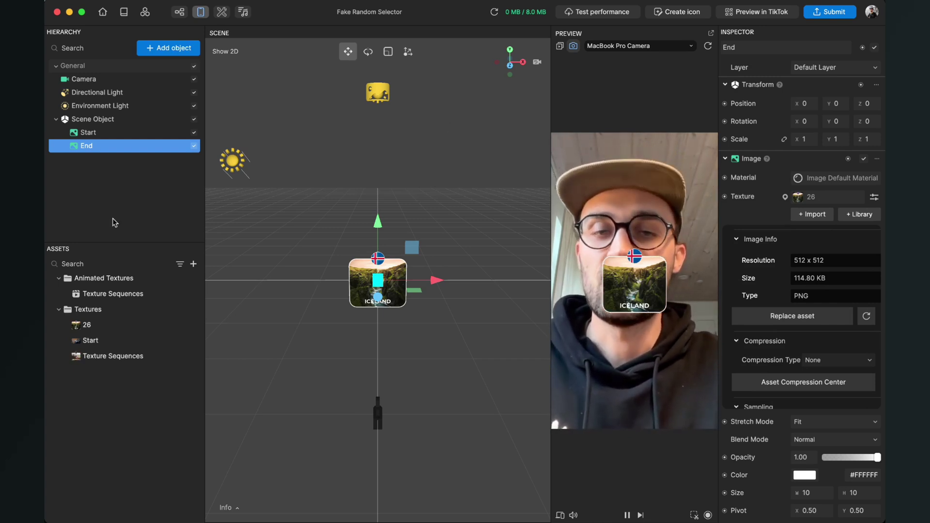
Duplicate the End image object and rename the copy as Rotation
right_click(87, 148)
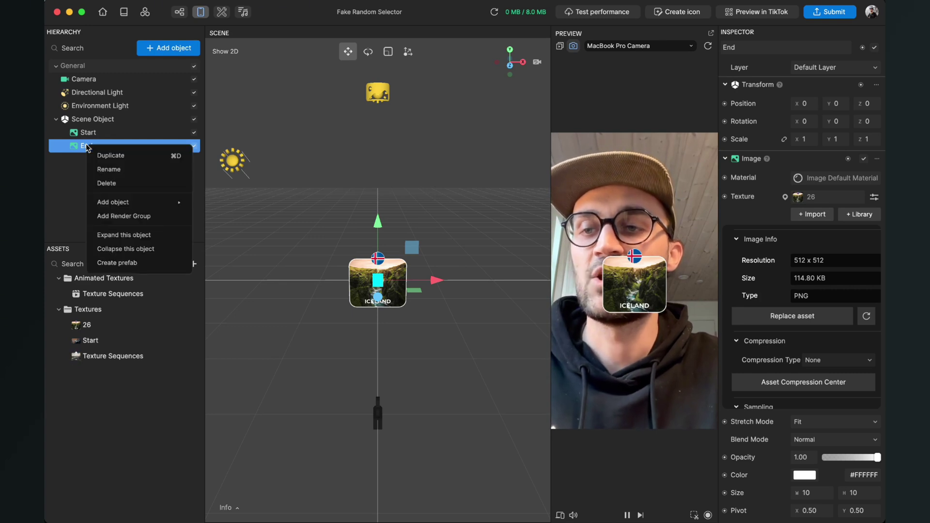
click(117, 156)
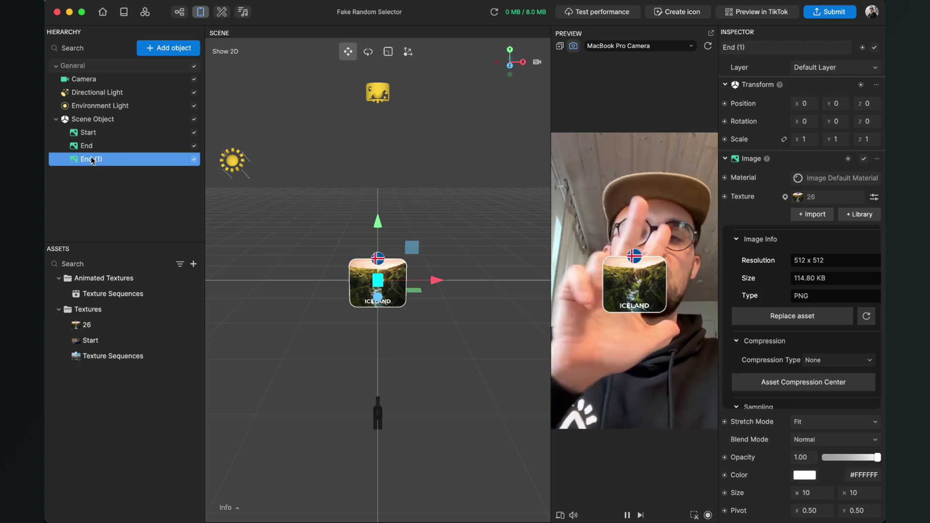
right_click(92, 160)
click(123, 183)
text(Rotation)
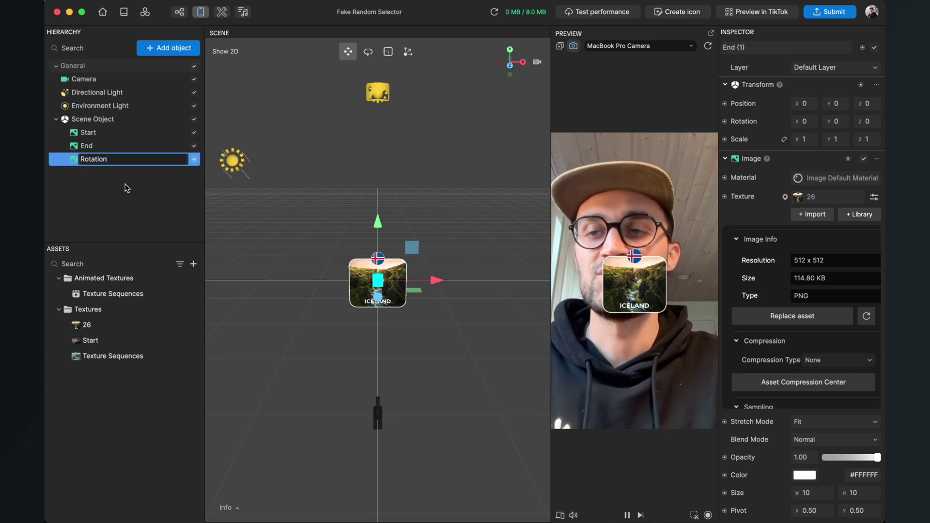
key(Return)
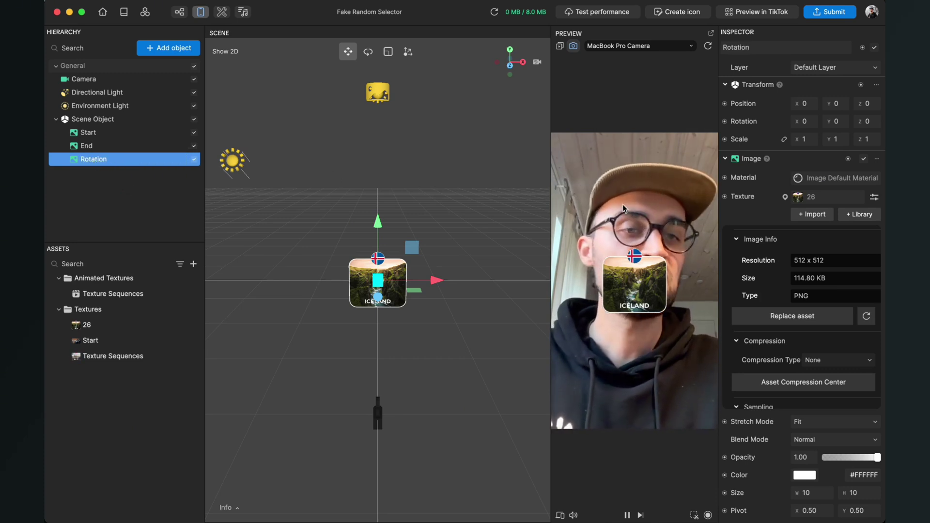
Assign the Texture Sequences animated texture to the Rotation image object
click(835, 197)
scroll(810, 294, down, 10)
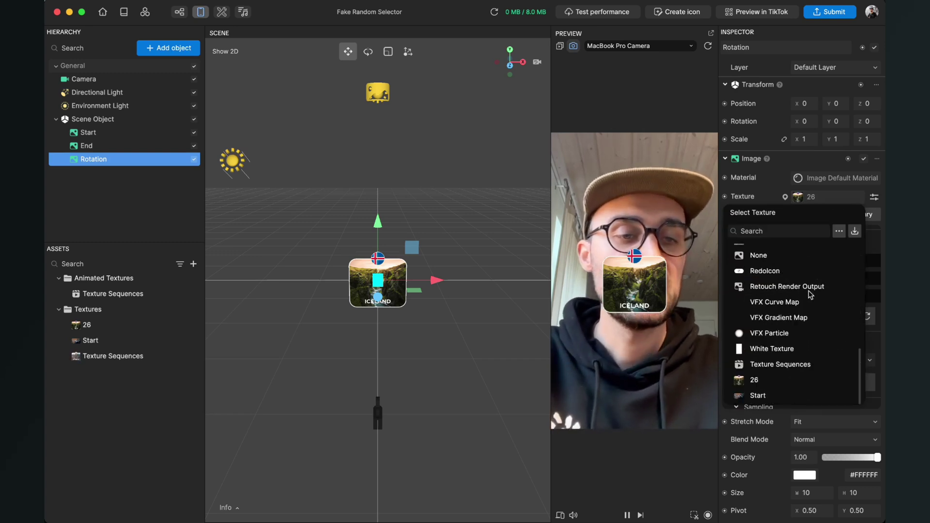
click(780, 365)
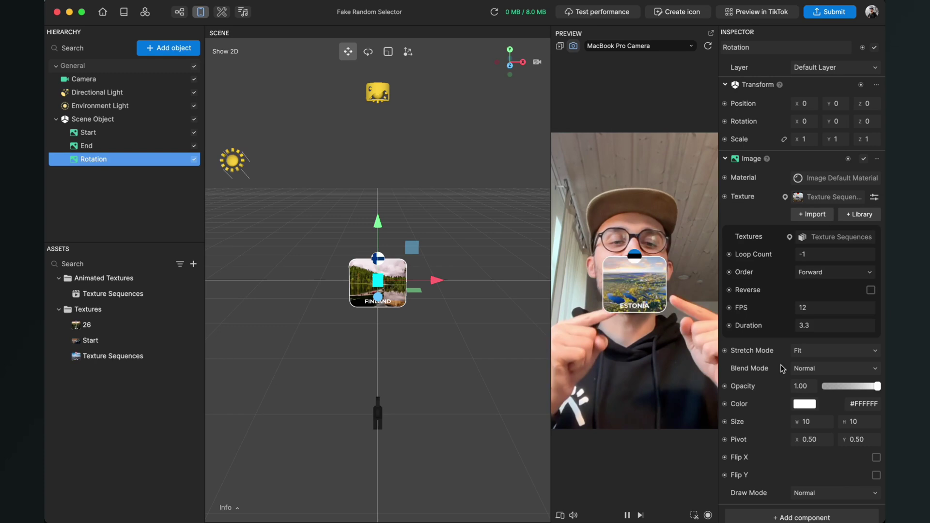
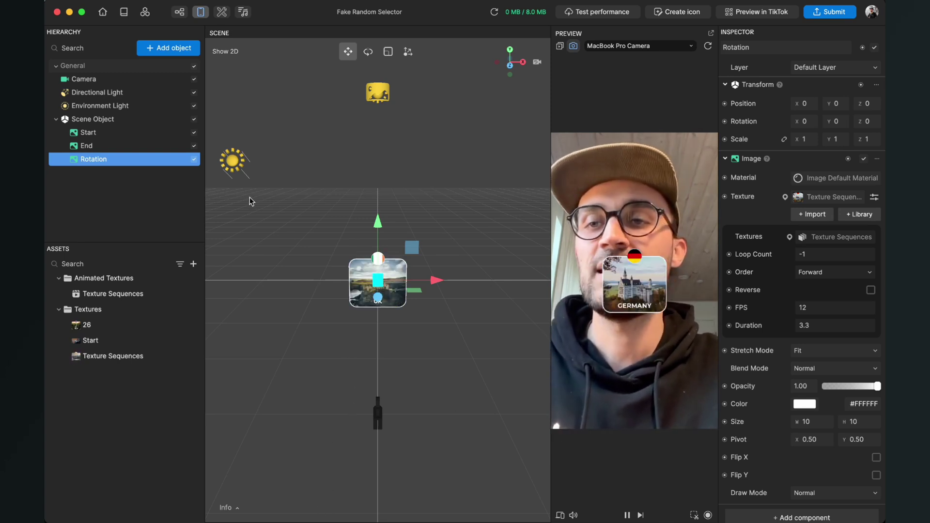
Open visual scripting, add a Screen Tap node to the main graph and place it above the Update node
click(178, 13)
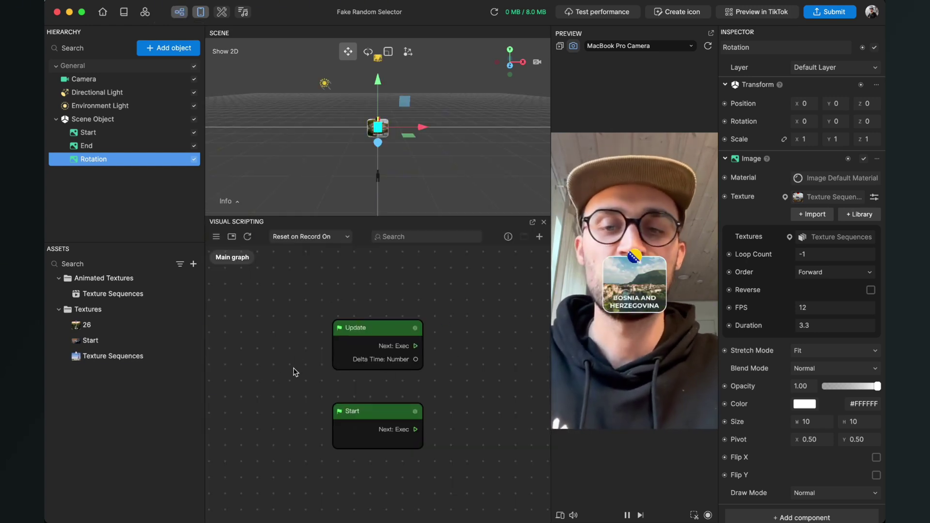
scroll(294, 370, down, 3)
scroll(294, 372, up, 3)
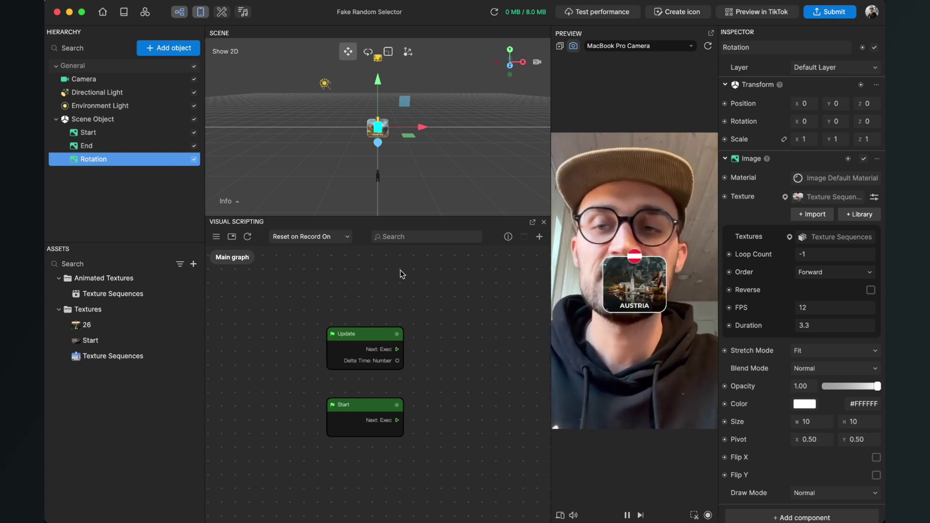
scroll(466, 297, down, 1)
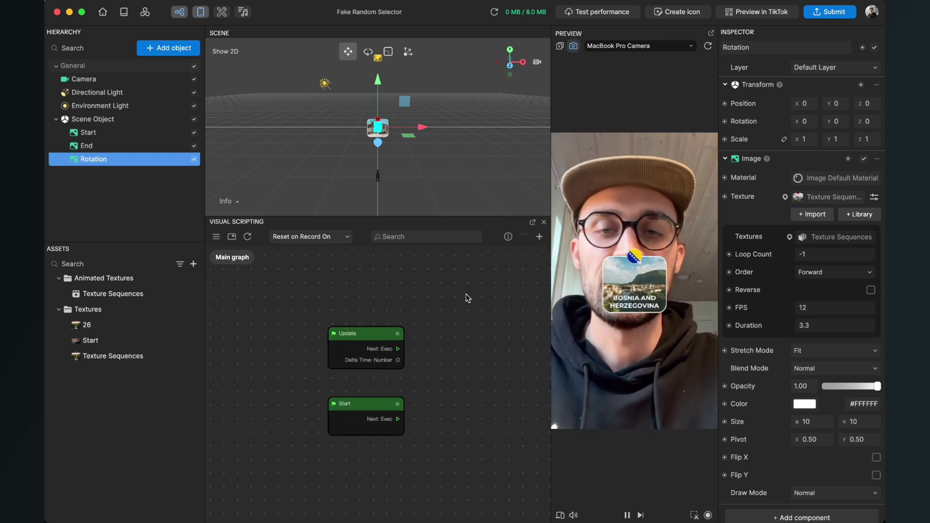
click(539, 237)
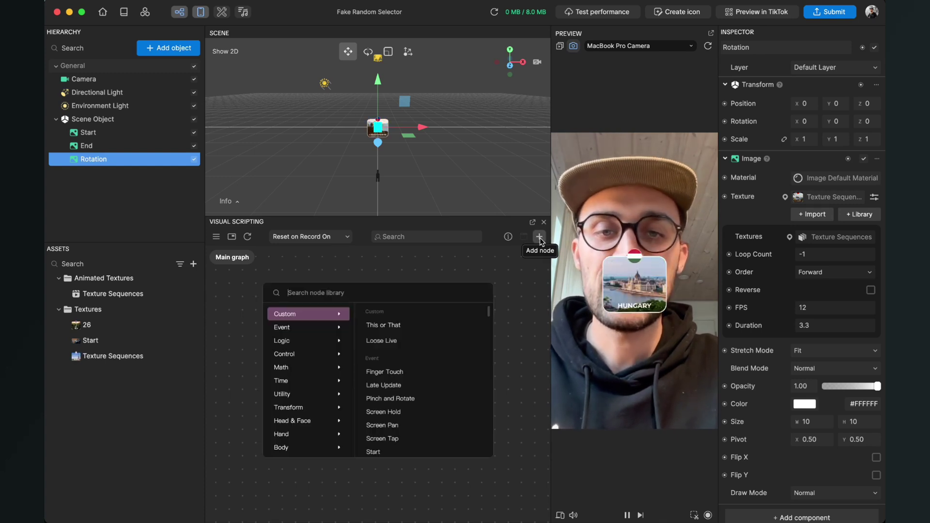
text(scren)
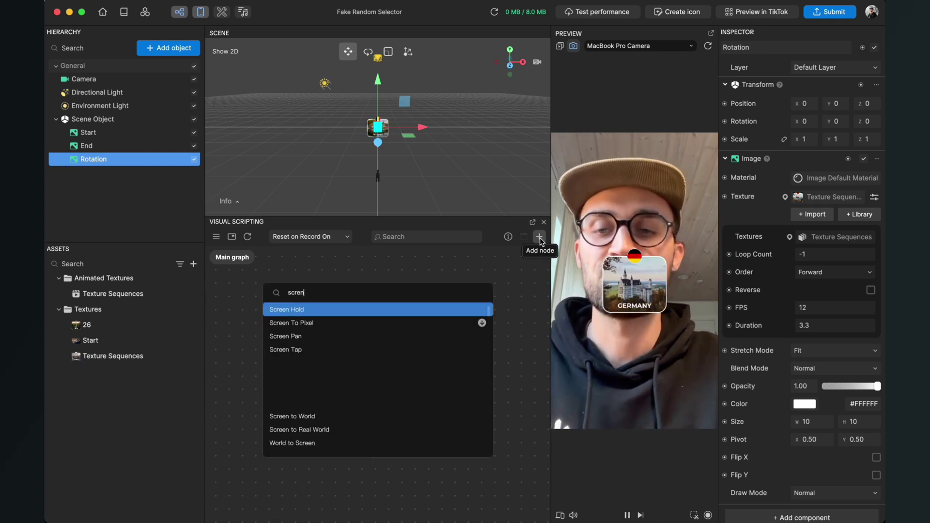
key(Down)
key(Down)
key(Down)
key(Return)
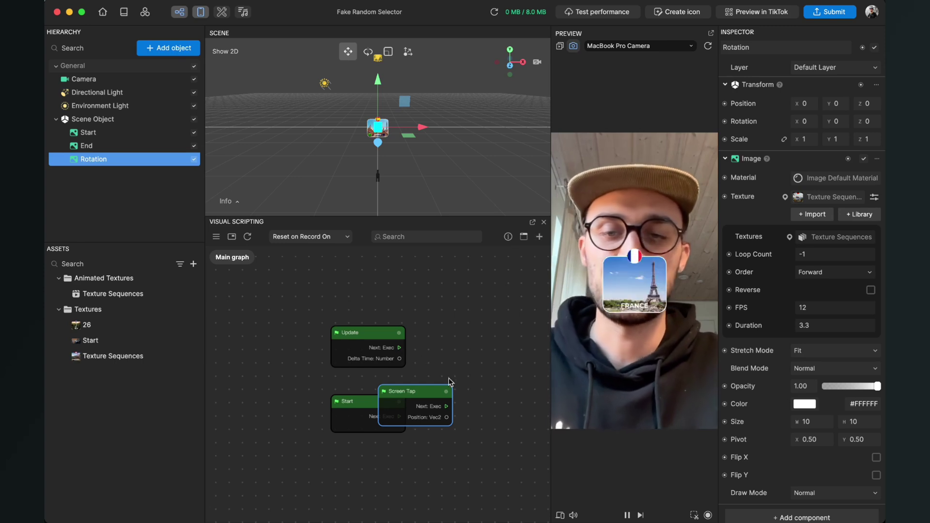
drag(436, 392, 397, 274)
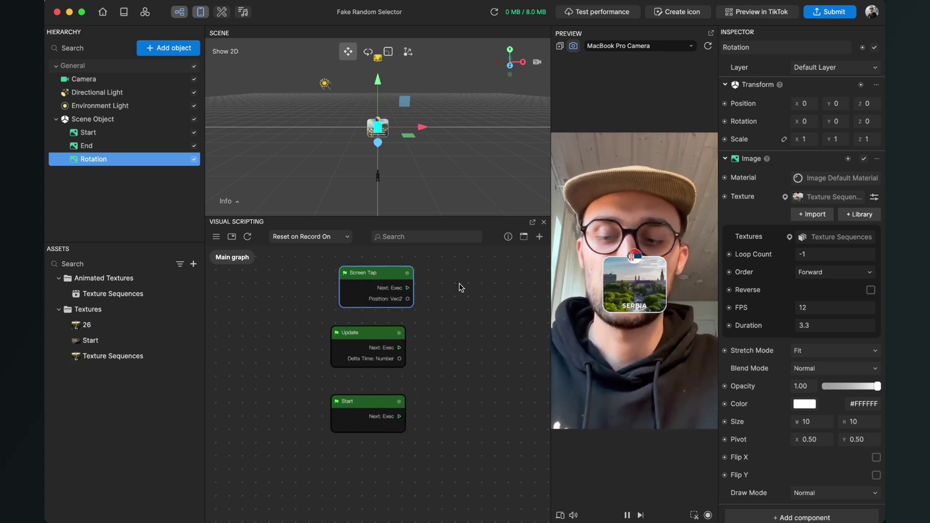
drag(461, 287, 422, 359)
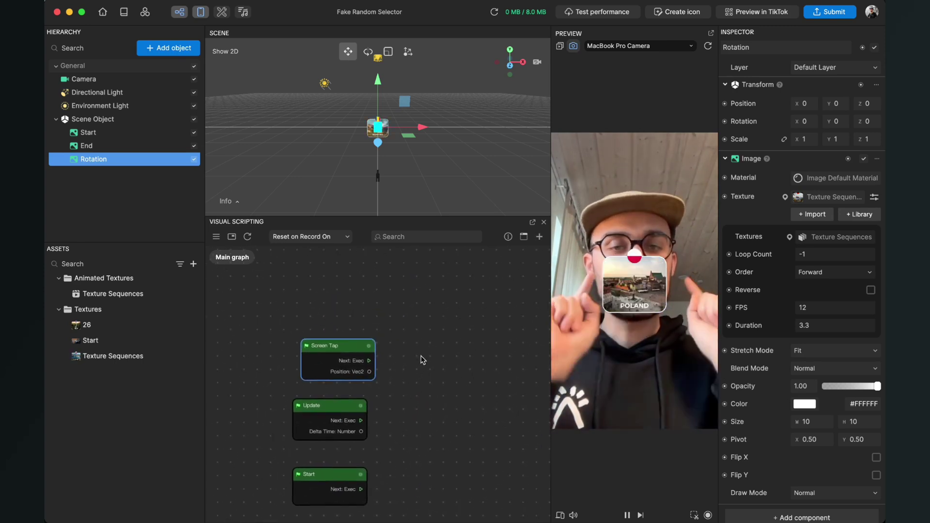
Hide the Rotation and End image objects in the scene, leaving Start enabled
click(194, 160)
click(194, 146)
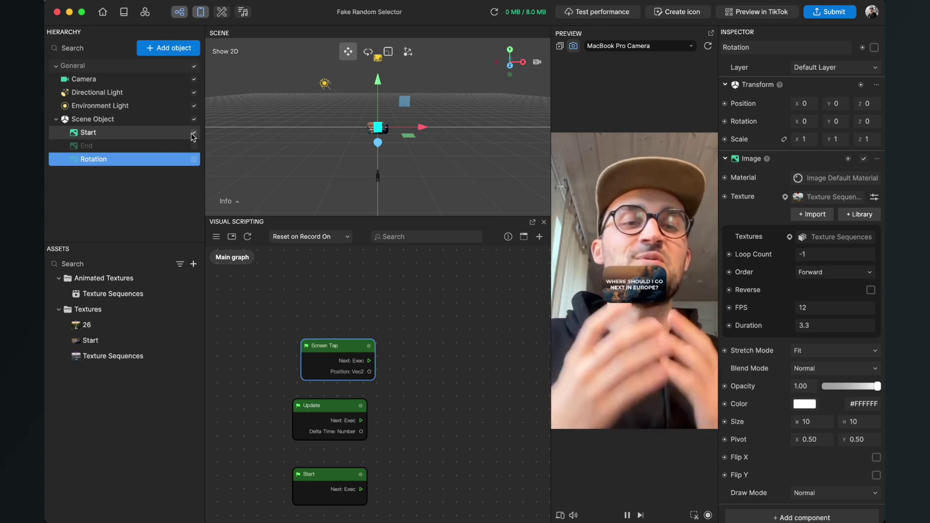
Add a Set Visibility node connected to the Screen Tap node's Next output and place it beside that node
scroll(430, 324, up, 2)
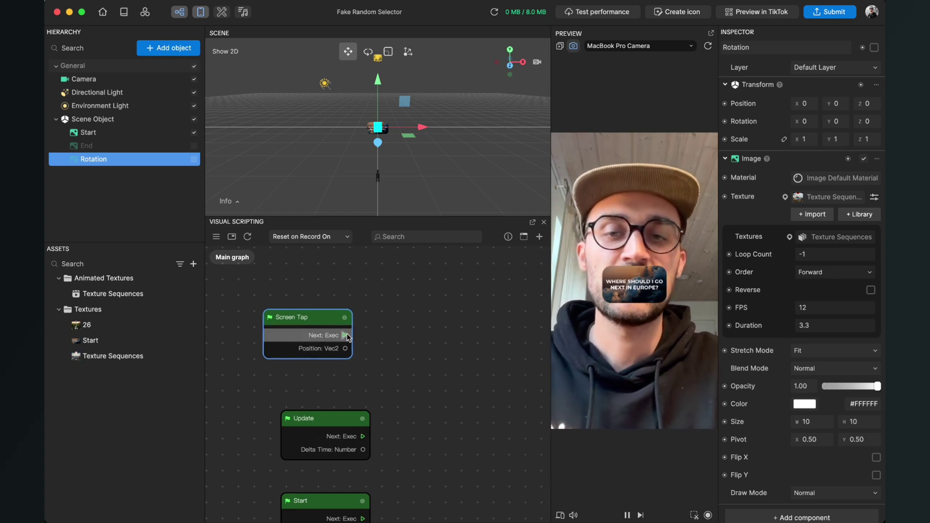
drag(393, 328, 393, 322)
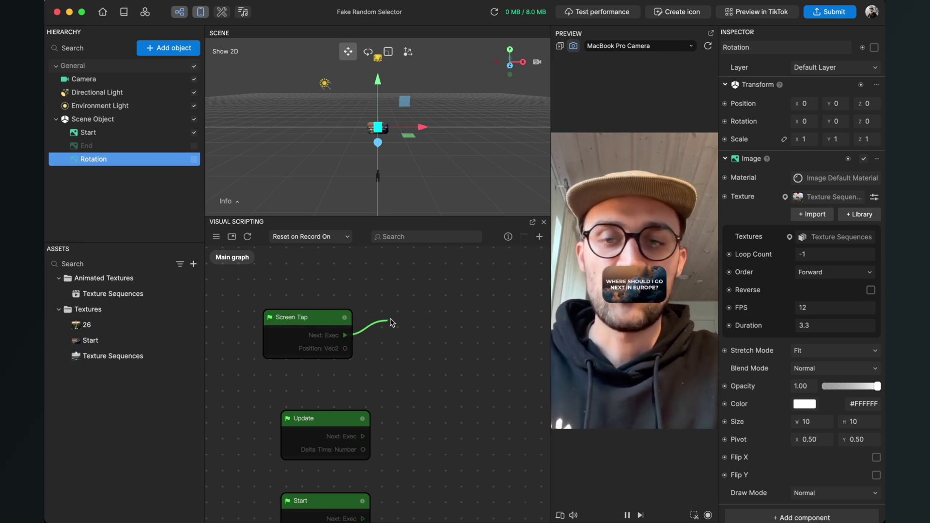
drag(405, 312, 406, 312)
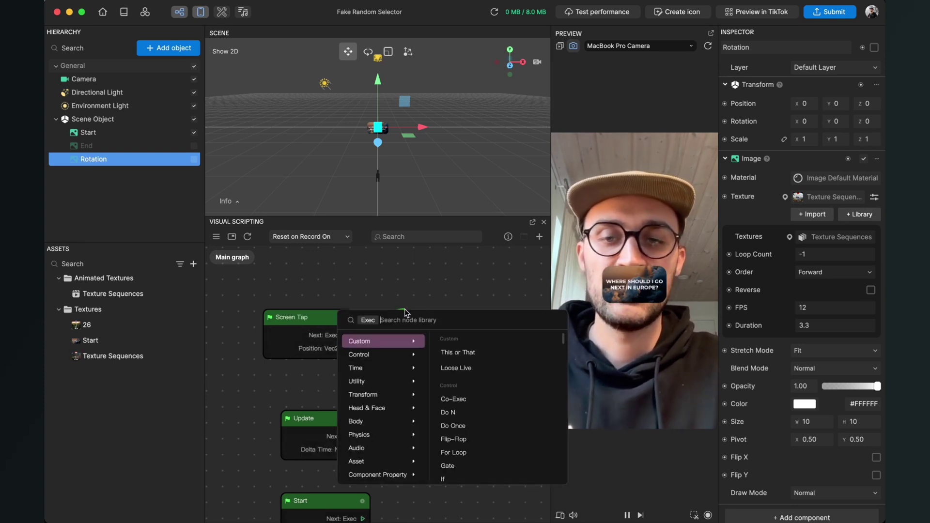
text(visib)
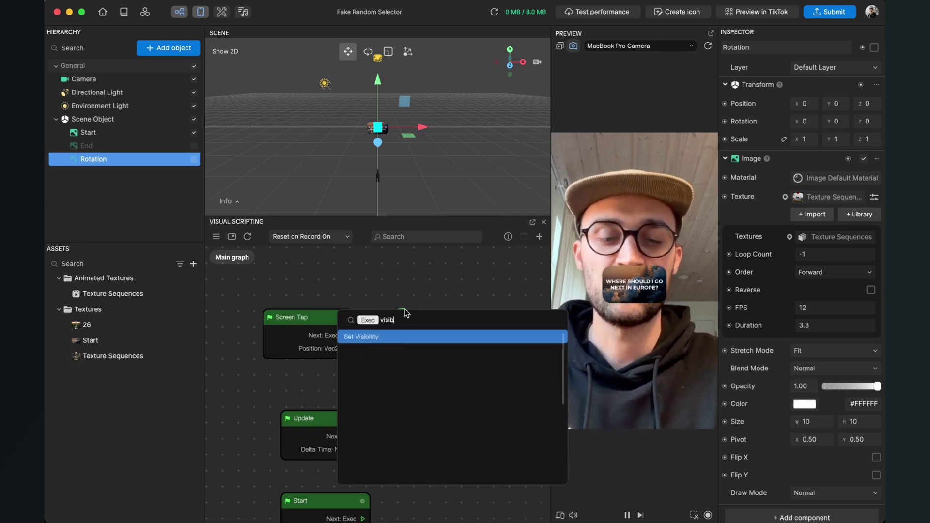
key(Return)
drag(452, 318, 359, 277)
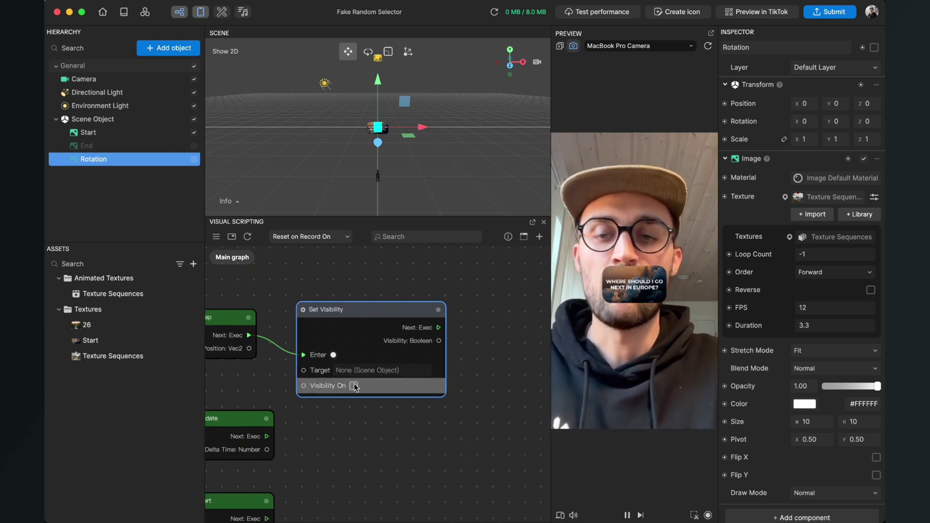
Turn on Visibility On in the Set Visibility node, set its target to the Rotation image, and reset the effect preview
click(366, 374)
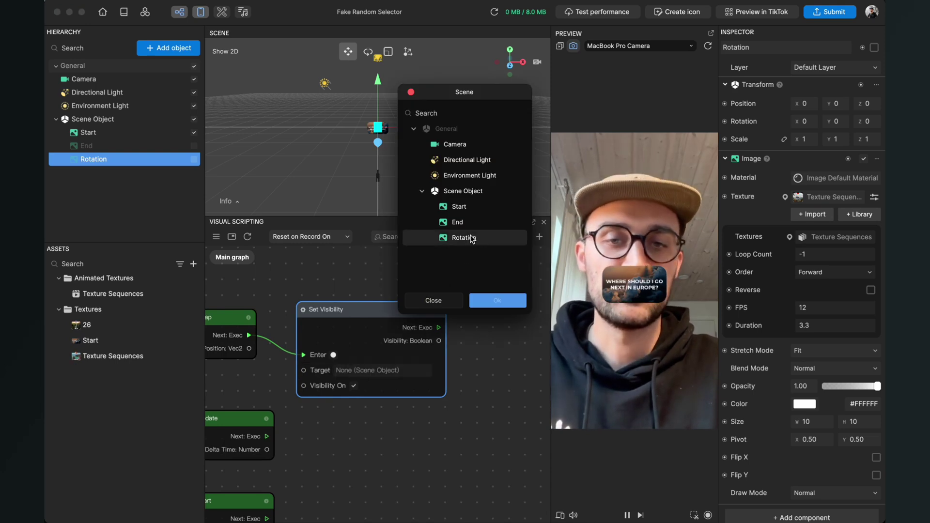
click(495, 302)
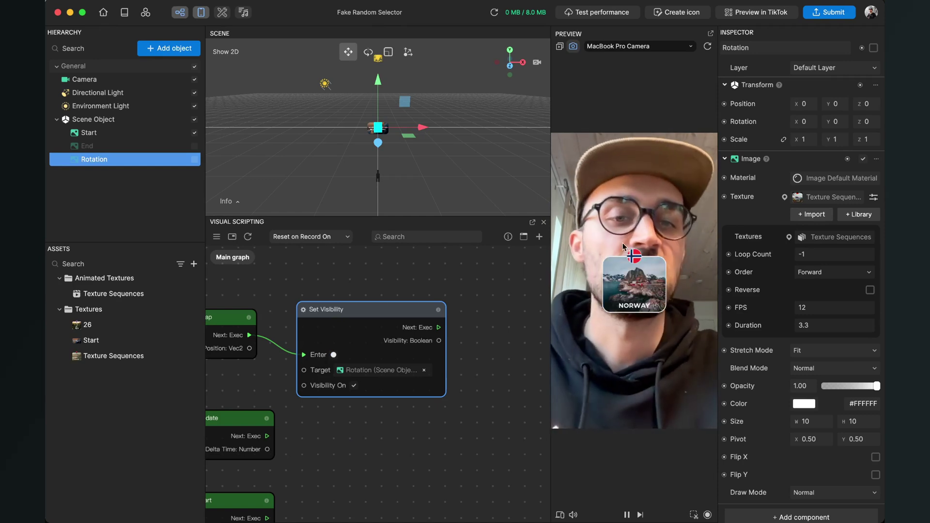
click(708, 46)
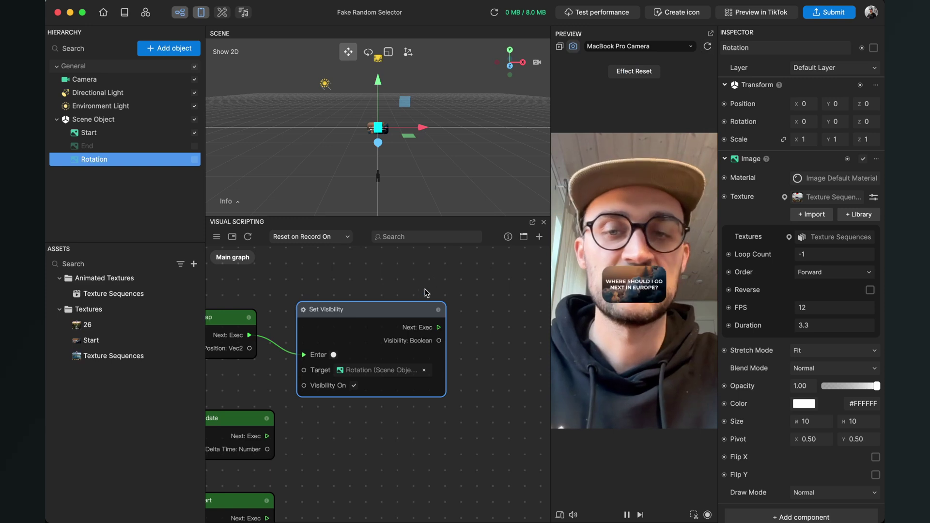
Add a second Set Visibility node connected to the first one's Next output and align the two side by side
scroll(403, 301, down, 2)
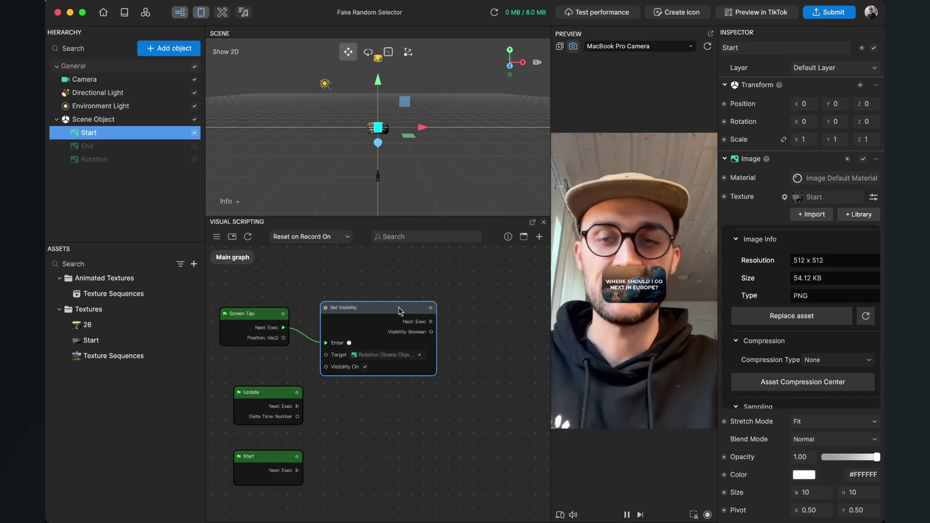
drag(399, 307, 397, 301)
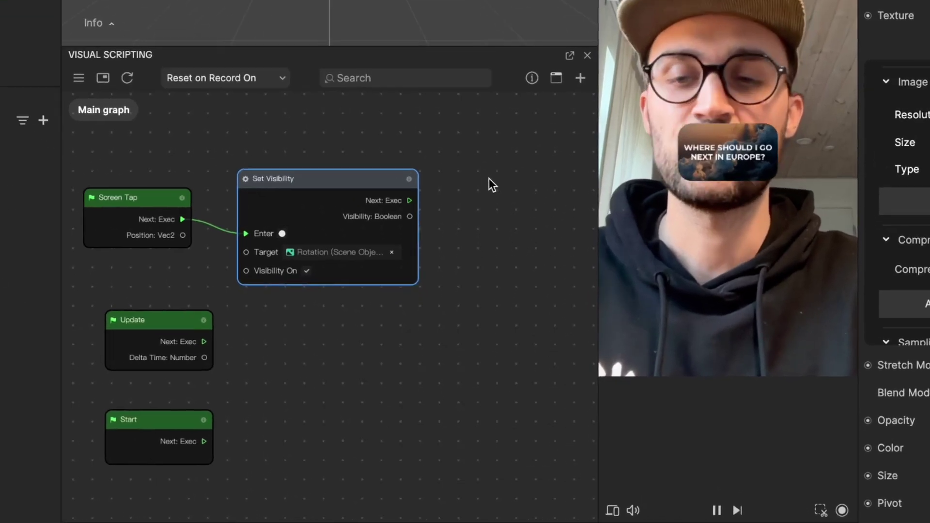
drag(482, 301, 448, 298)
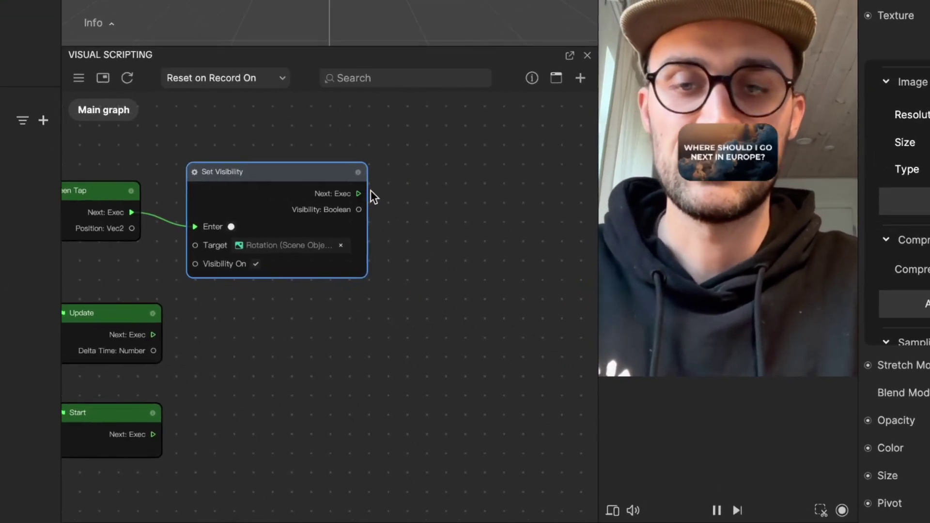
drag(362, 192, 426, 187)
text(set vi)
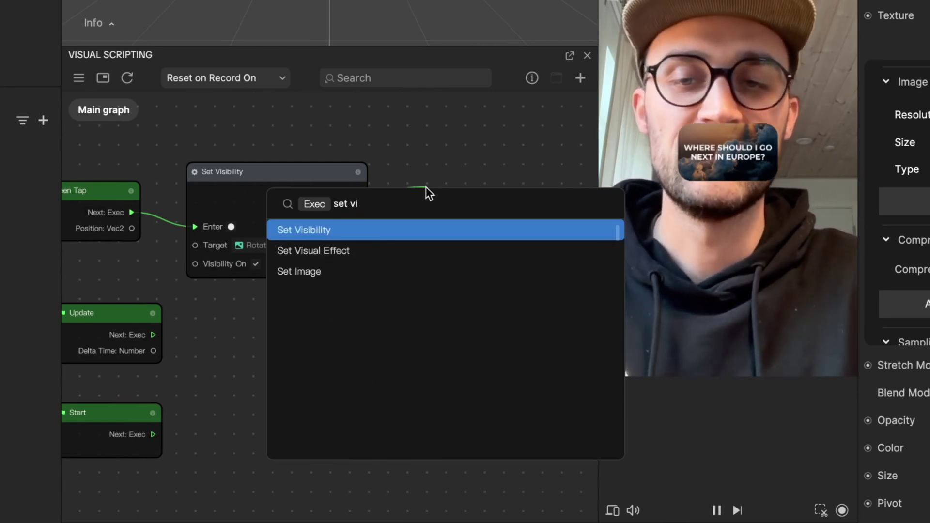
key(Return)
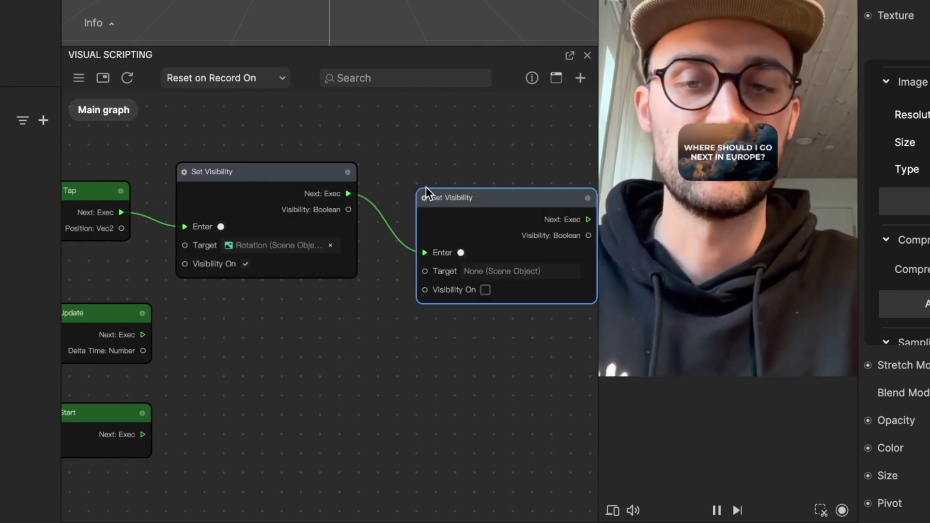
drag(518, 168, 506, 164)
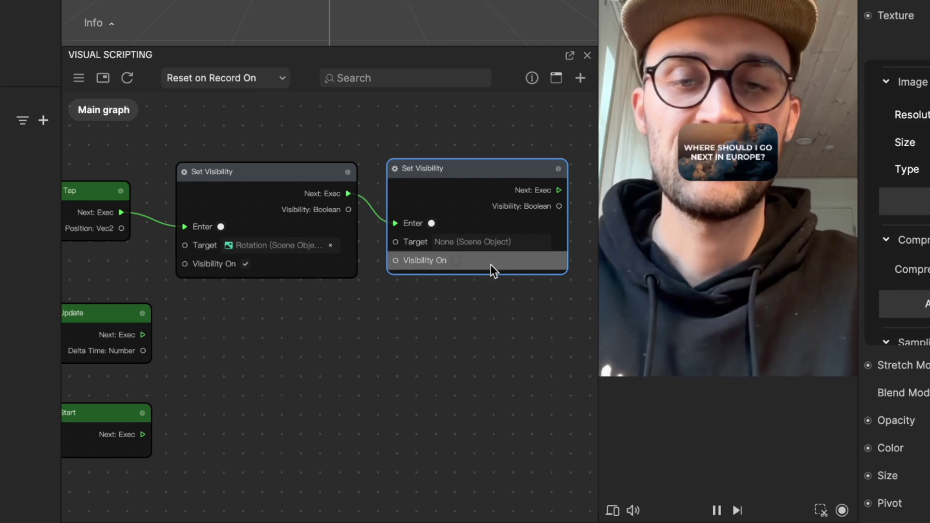
Set the second Set Visibility node's target to the Start image, leaving Visibility On unchecked
click(478, 243)
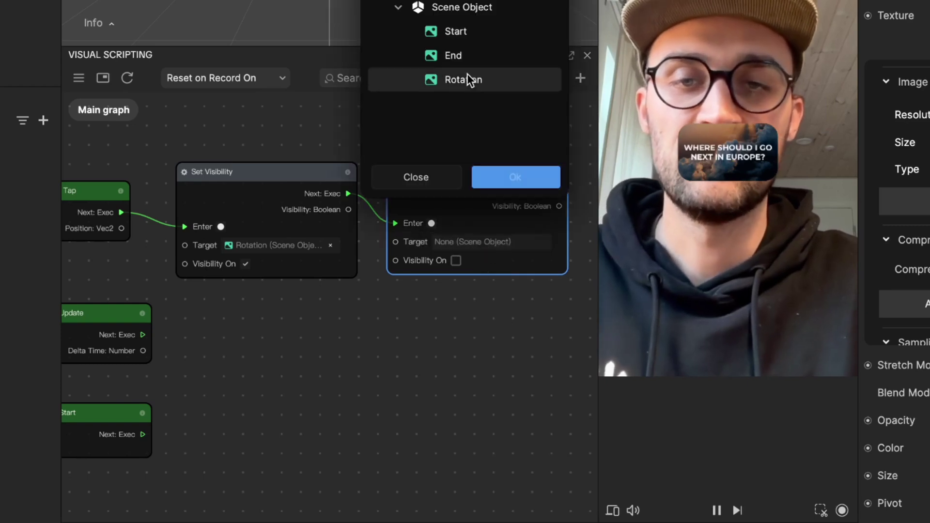
click(466, 32)
click(517, 176)
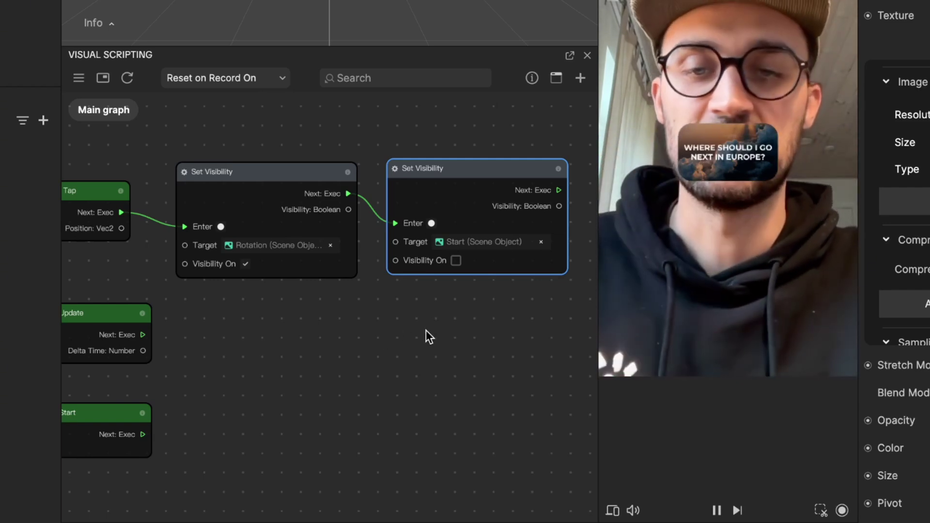
Add a Wait for Seconds node connected to the Next output of the Set Visibility node that targets Start
drag(424, 330, 321, 341)
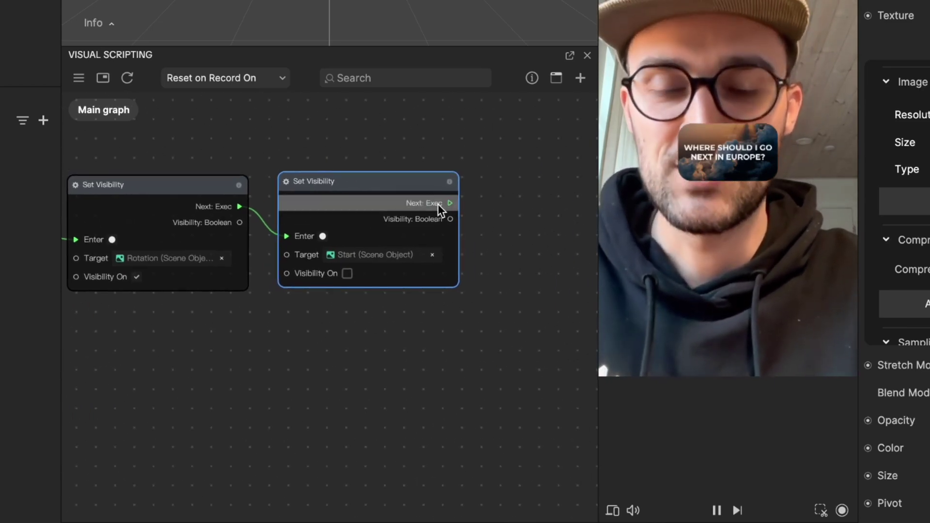
scroll(438, 204, up, 1)
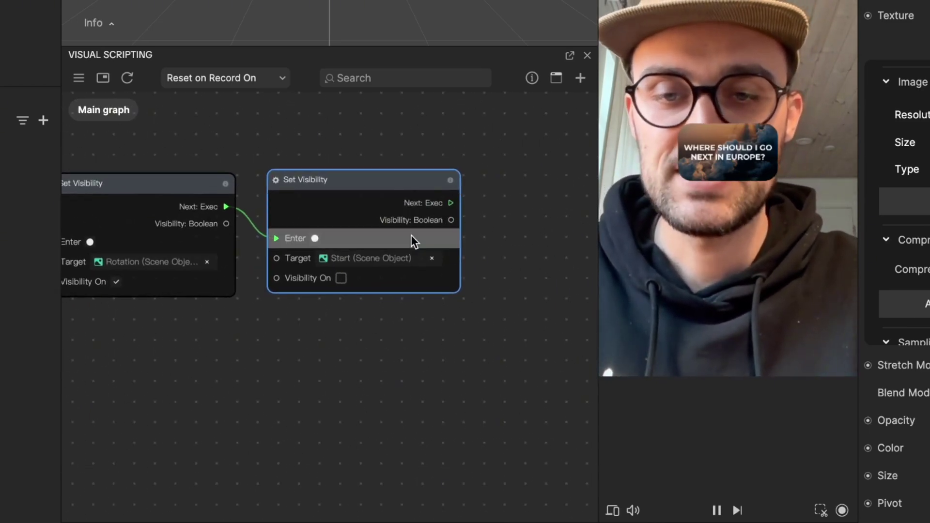
drag(456, 207, 494, 231)
text(wait)
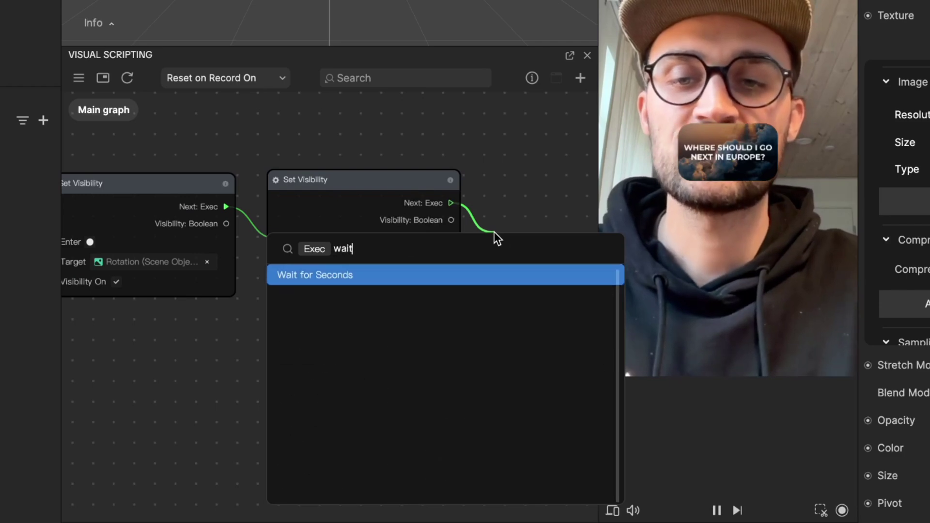
key(Return)
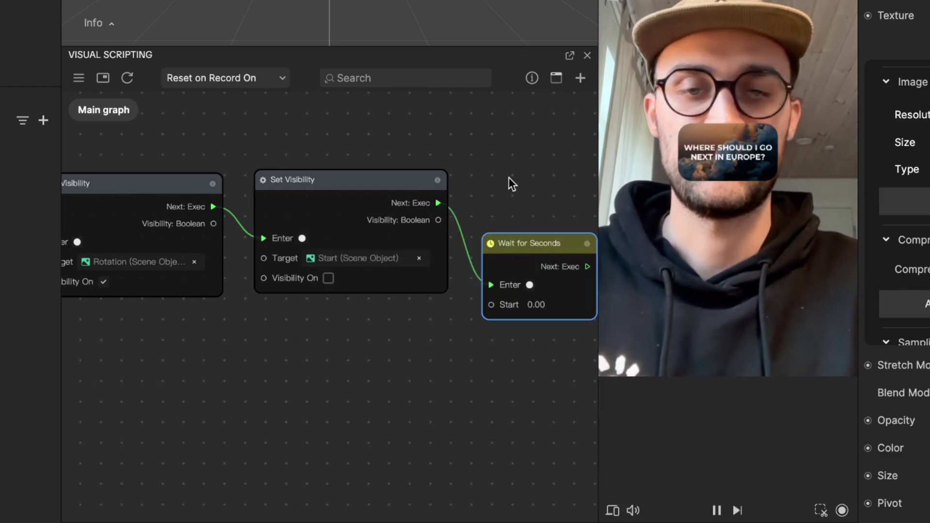
Set the Wait for Seconds node's Start value to 3.00 and align it beside the Set Visibility node
scroll(394, 221, up, 3)
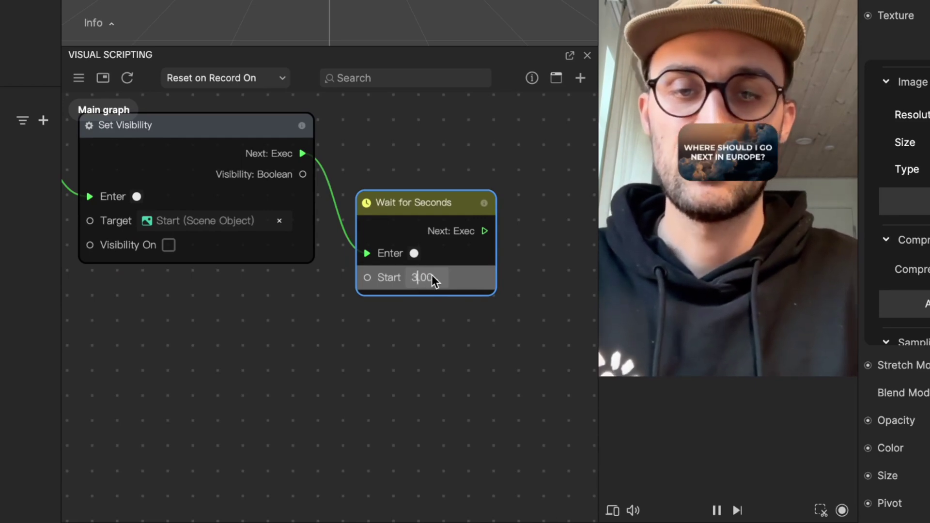
scroll(329, 283, down, 3)
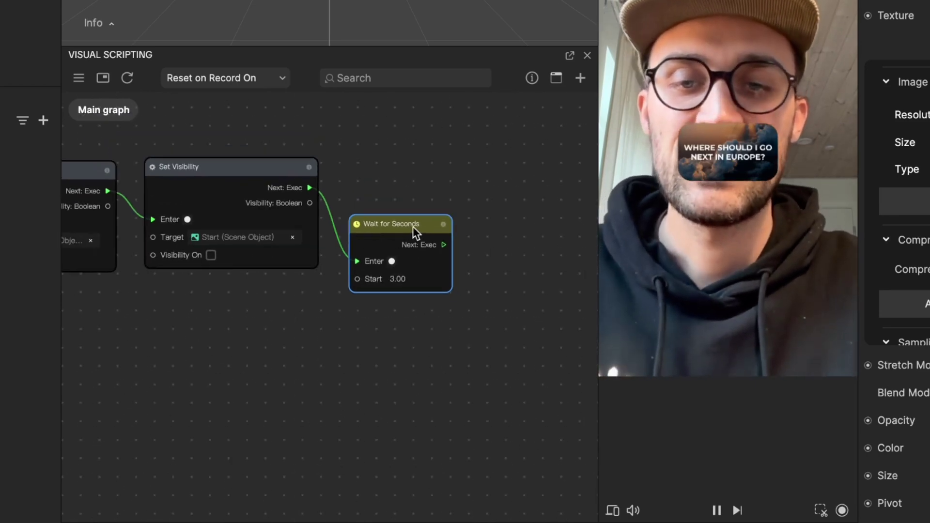
drag(413, 226, 403, 182)
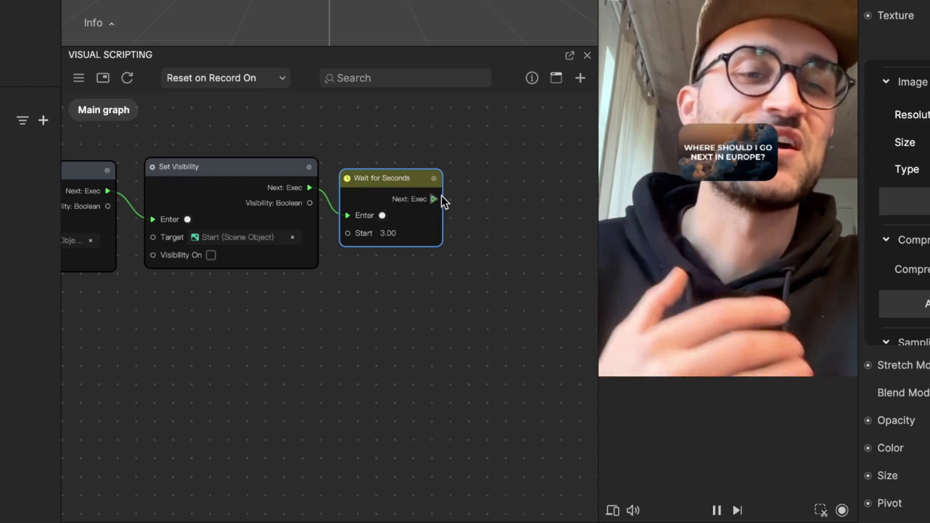
Add a third Set Visibility node connected to the Wait for Seconds node's Next output
drag(441, 195, 484, 203)
text(set)
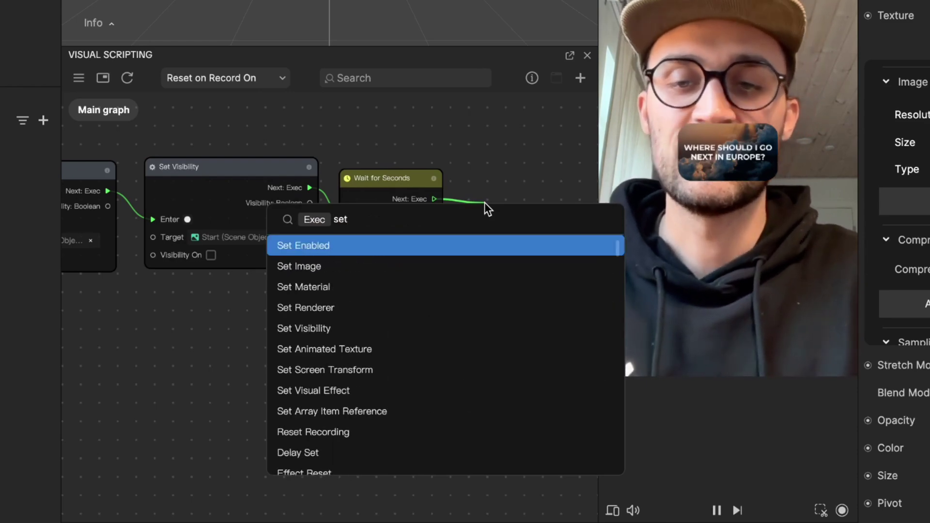
key(Down)
key(Down)
key(Down)
key(Down)
key(Return)
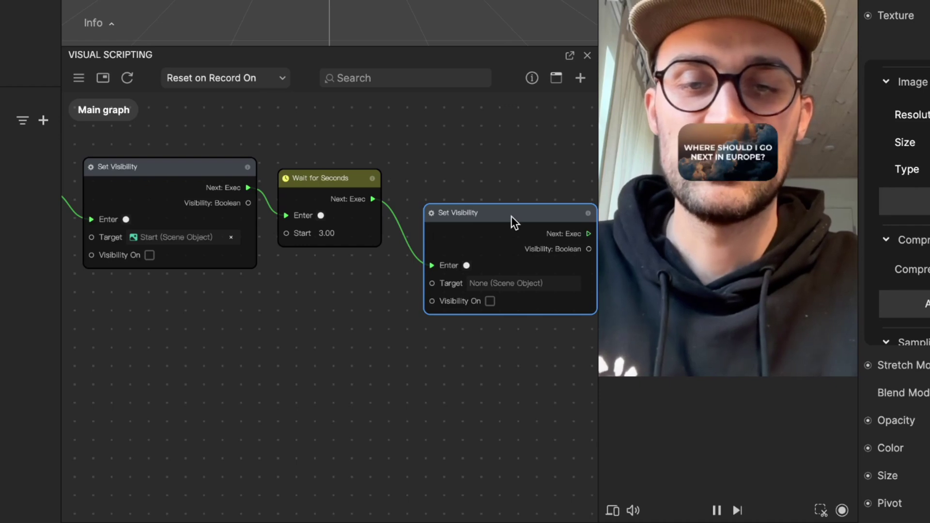
Align the third Set Visibility node beside the Wait for Seconds node and set its target to the Rotation image, leaving Visibility On unchecked
scroll(469, 187, up, 3)
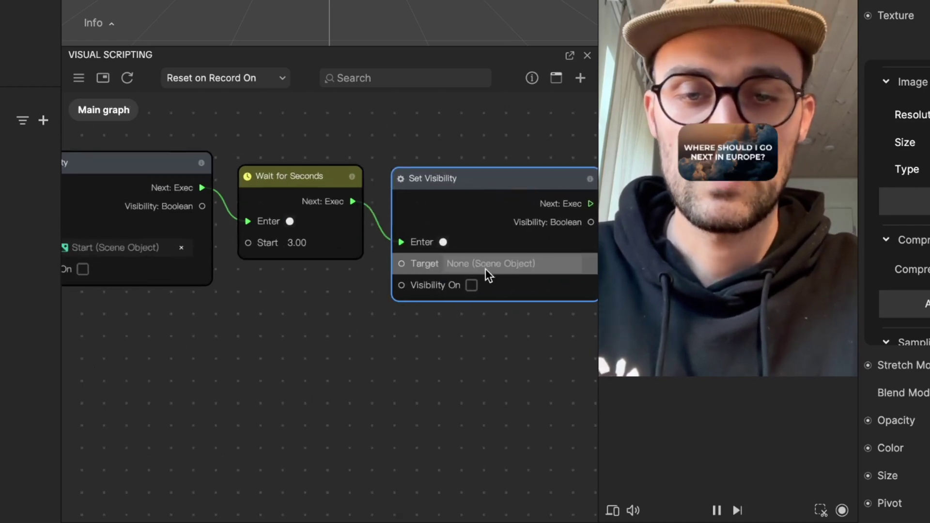
click(505, 264)
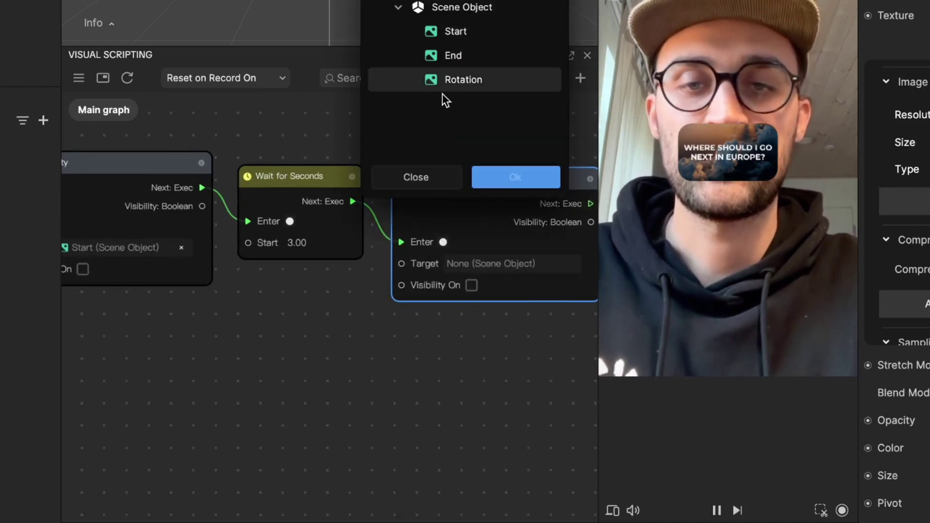
click(484, 81)
click(506, 175)
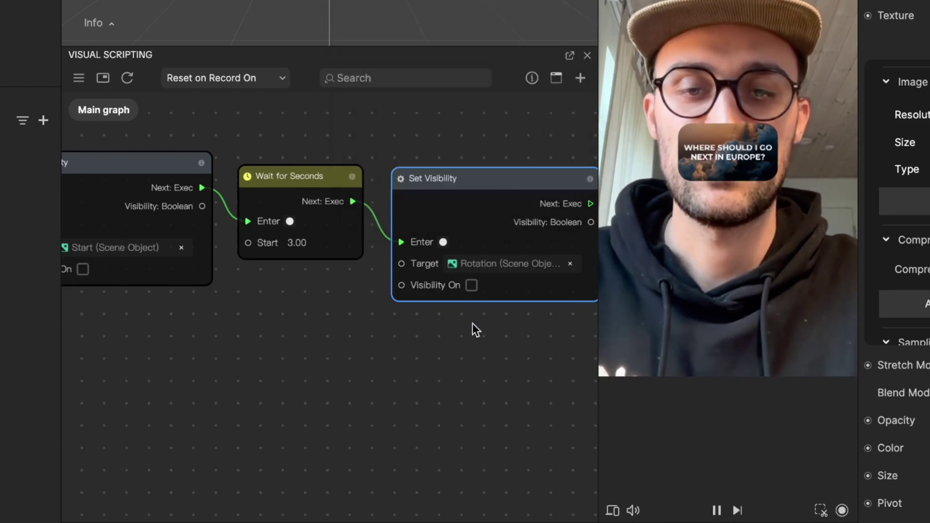
Add a fourth Set Visibility node connected to the Next output of the third one
drag(485, 385, 315, 385)
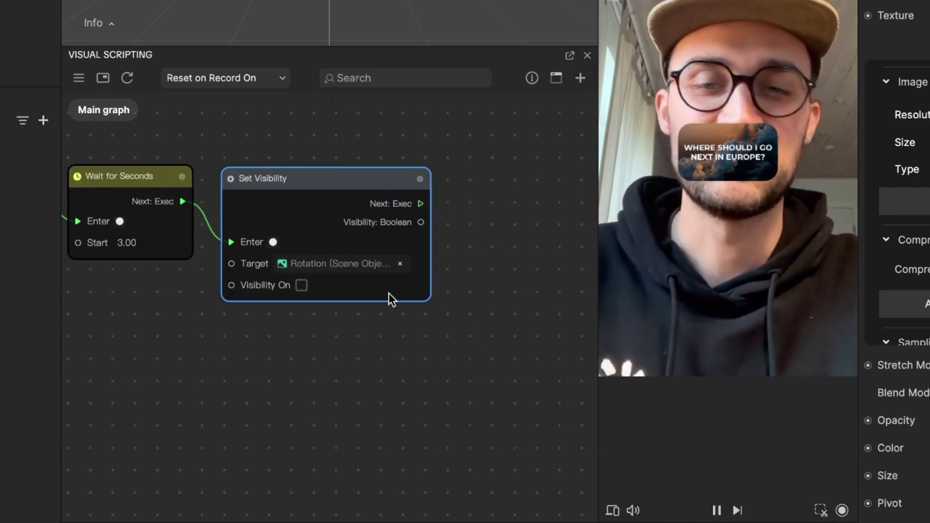
drag(424, 200, 446, 173)
text(set)
key(Down)
key(Down)
key(Down)
key(Down)
key(Return)
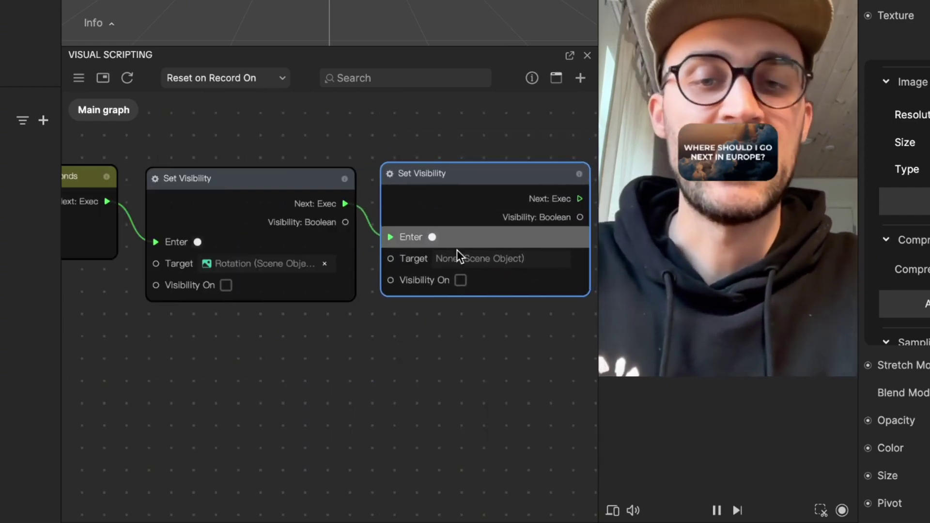
Turn on Visibility On in the fourth Set Visibility node, set its target to the End image, and reset the effect preview
click(459, 280)
click(487, 258)
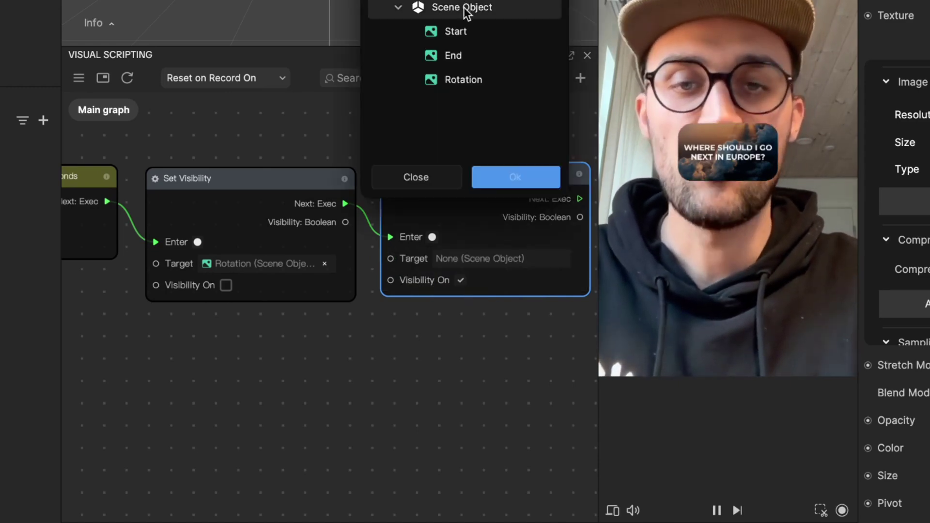
click(455, 63)
click(513, 182)
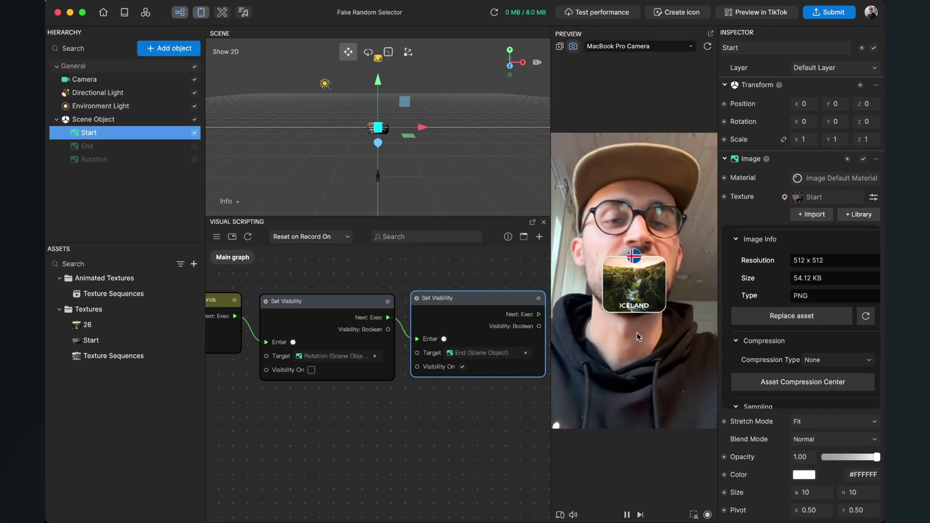
click(708, 46)
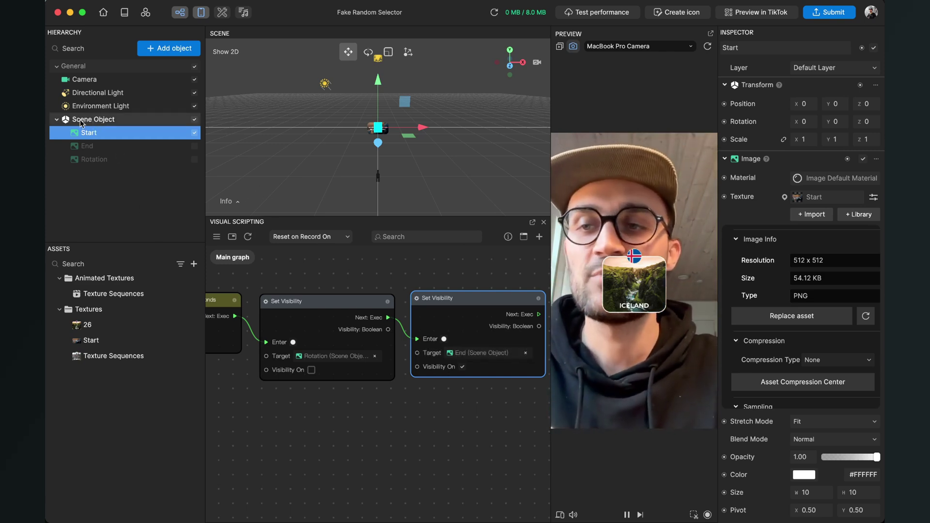
Add an AR Tracking Head Tracker to the scene and delete the Head mesh inside its Face Binding object
click(136, 204)
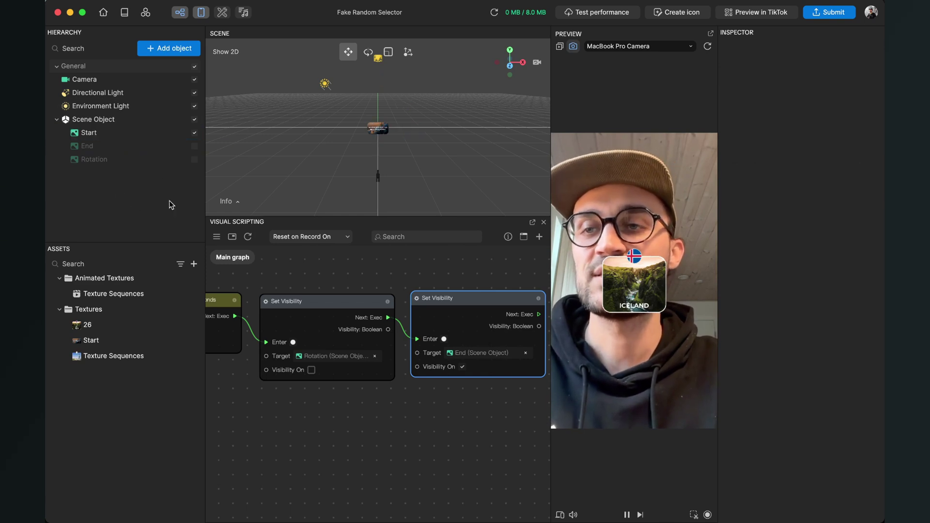
click(176, 49)
click(259, 99)
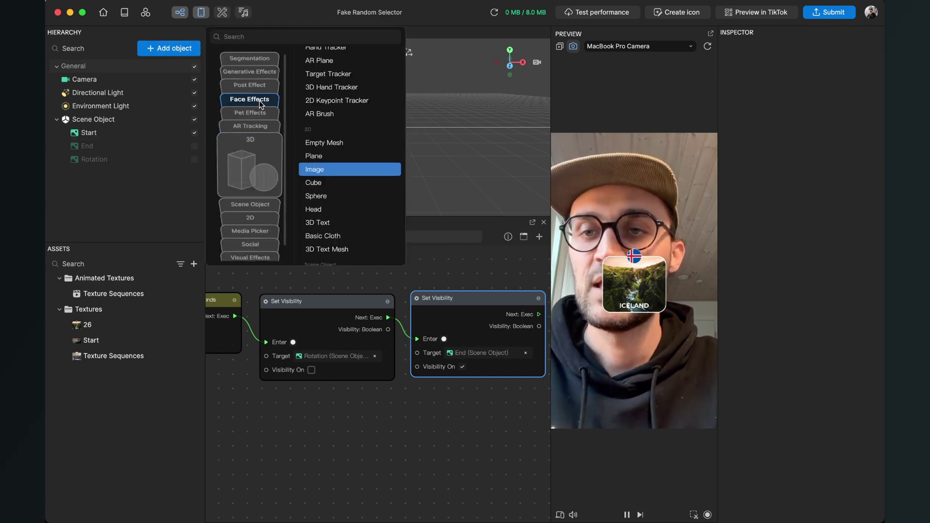
click(250, 187)
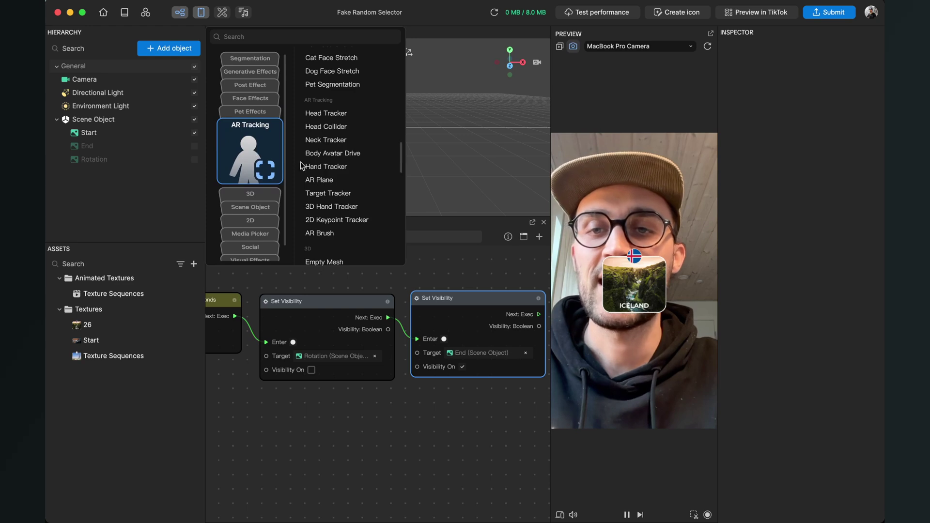
mouse_move(347, 115)
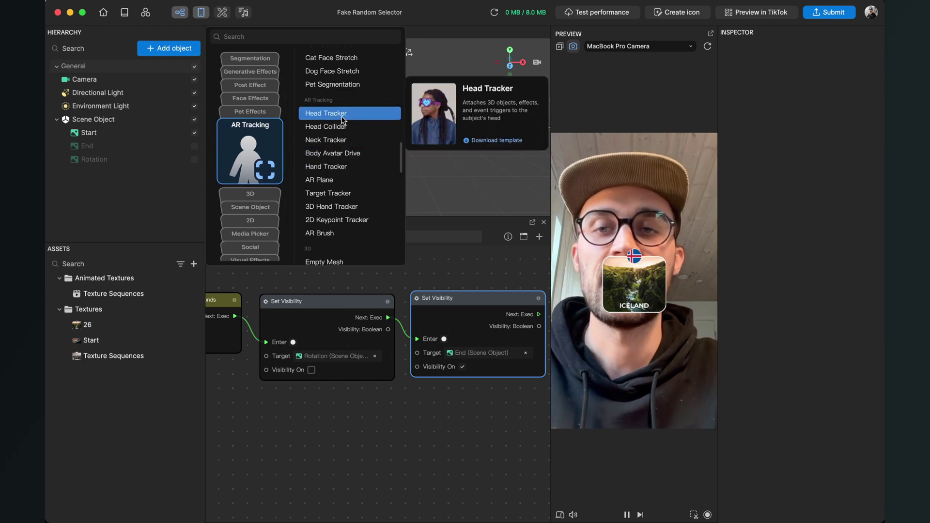
click(339, 114)
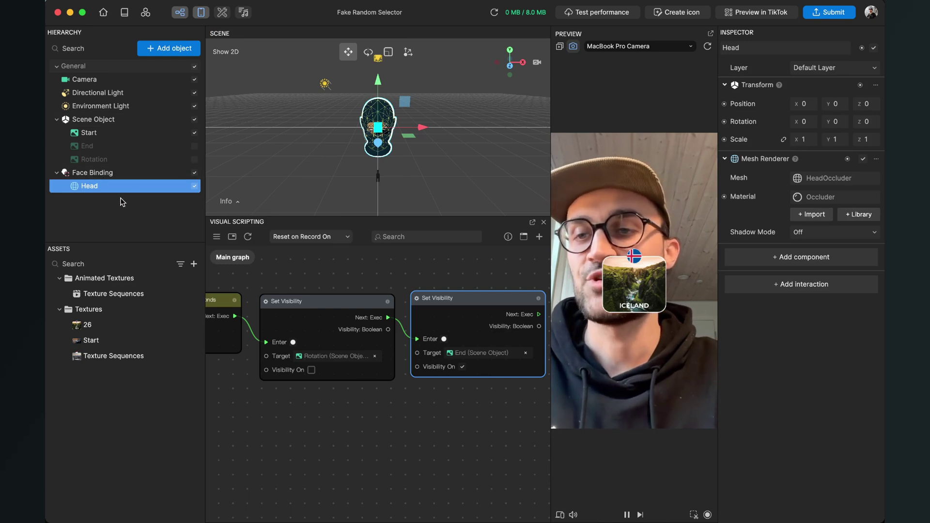
right_click(88, 189)
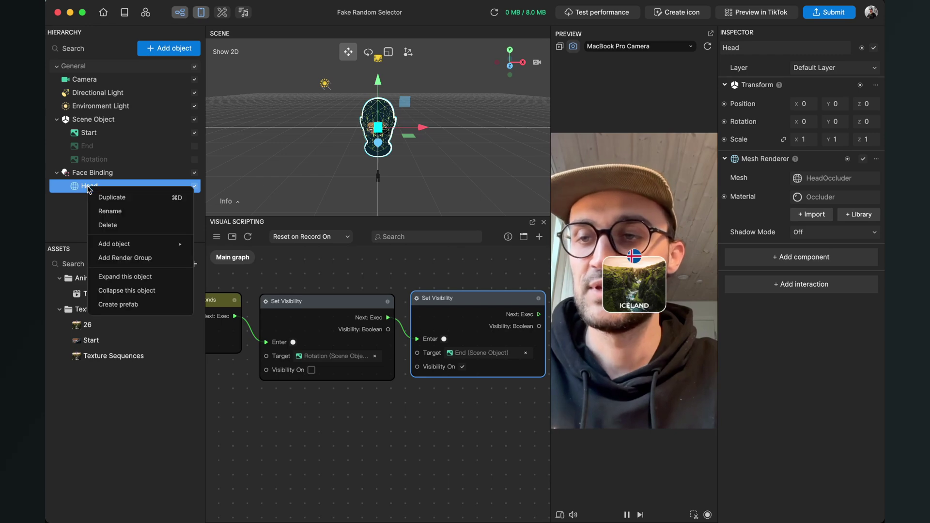
click(118, 226)
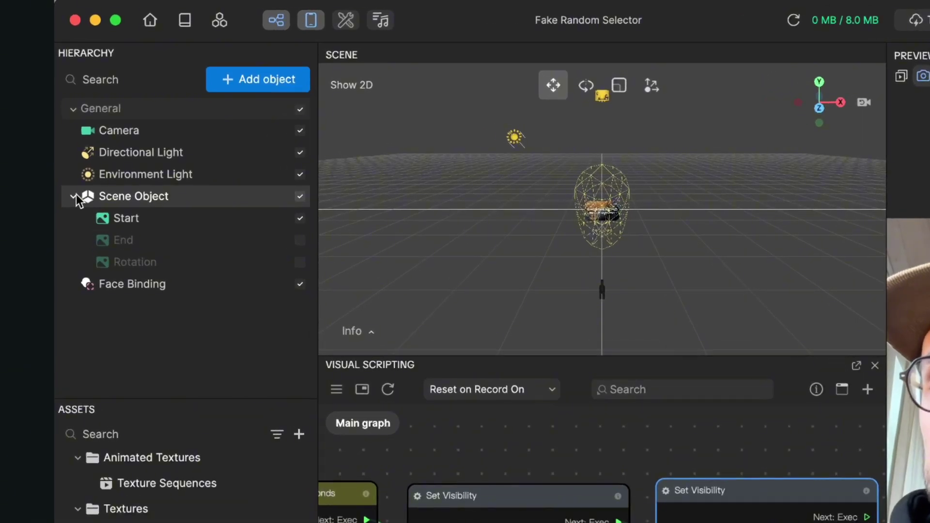
Collapse the Scene Object group holding the three images and make it a child of Face Binding
click(57, 119)
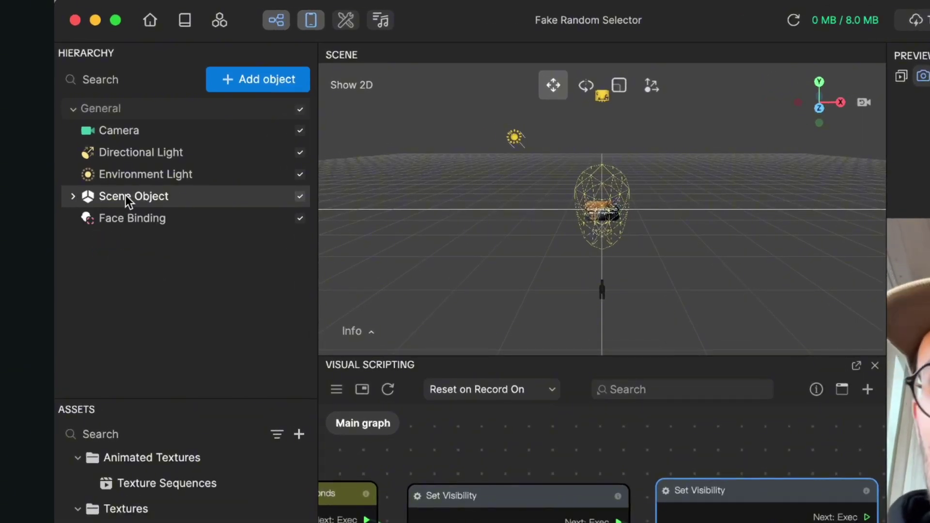
click(74, 195)
click(73, 197)
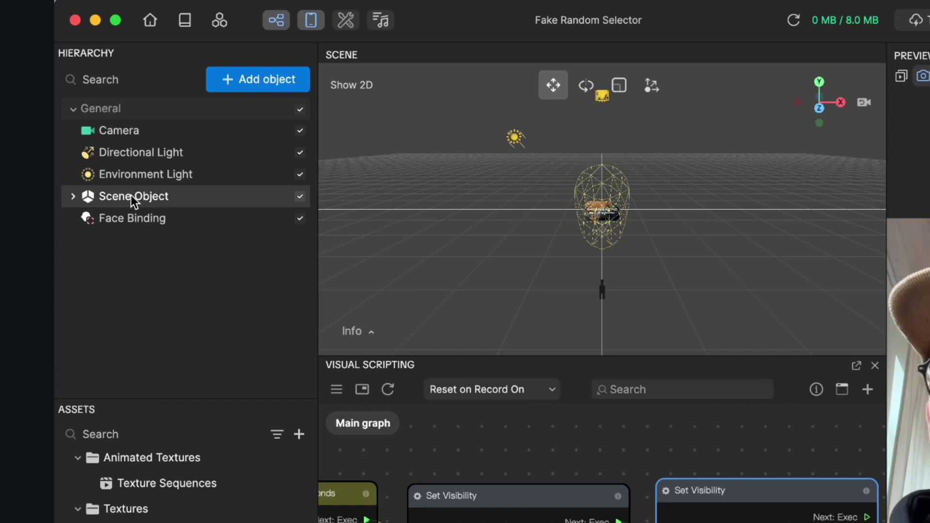
drag(135, 193, 133, 220)
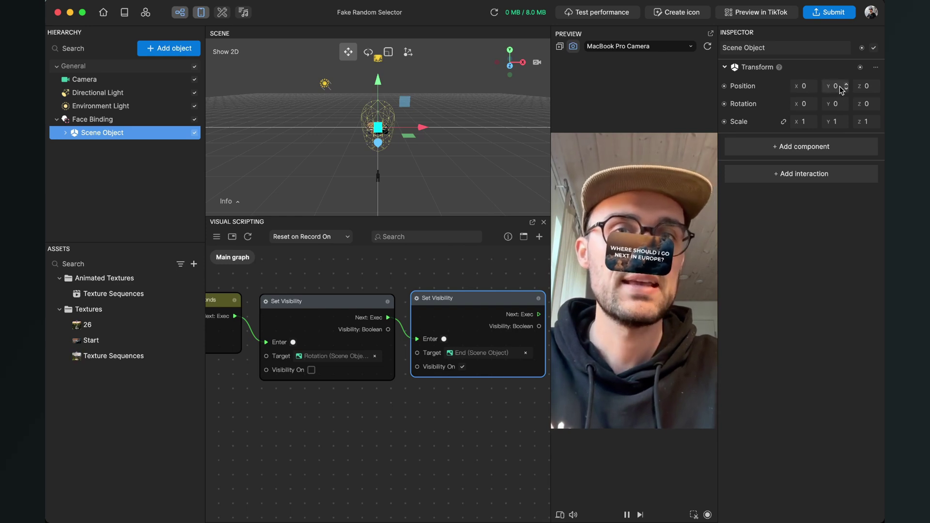
Set the Scene Object's position to Y 12 and Z 5 so the card sits above the forehead
key(Return)
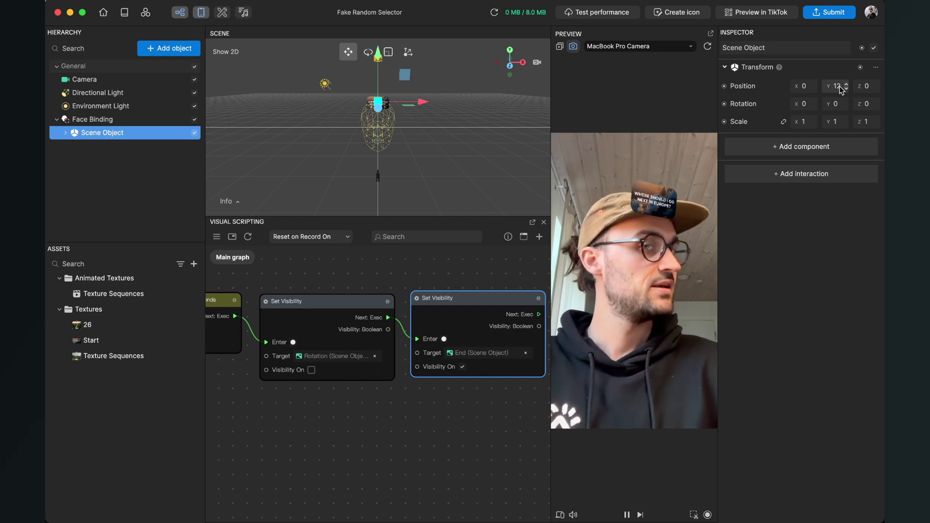
text(5)
key(Return)
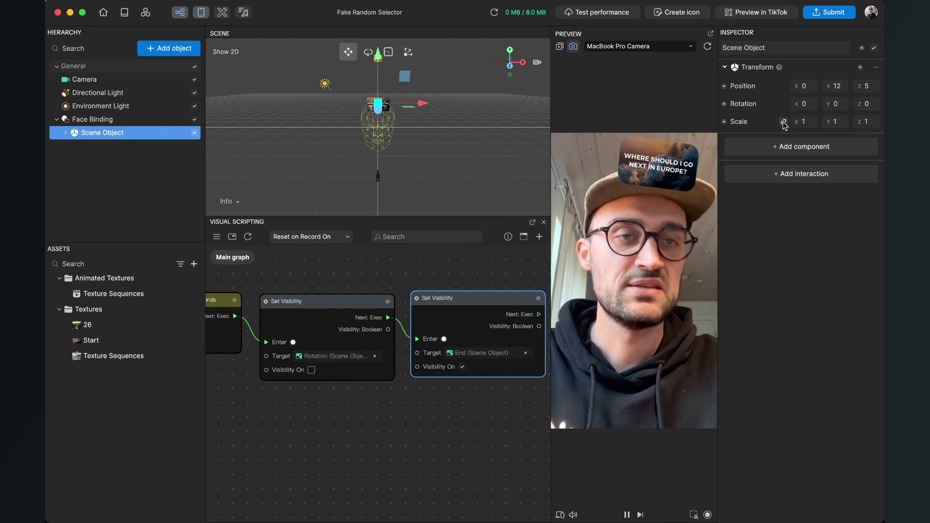
Scale the Scene Object uniformly to 1.6 on all axes
click(807, 123)
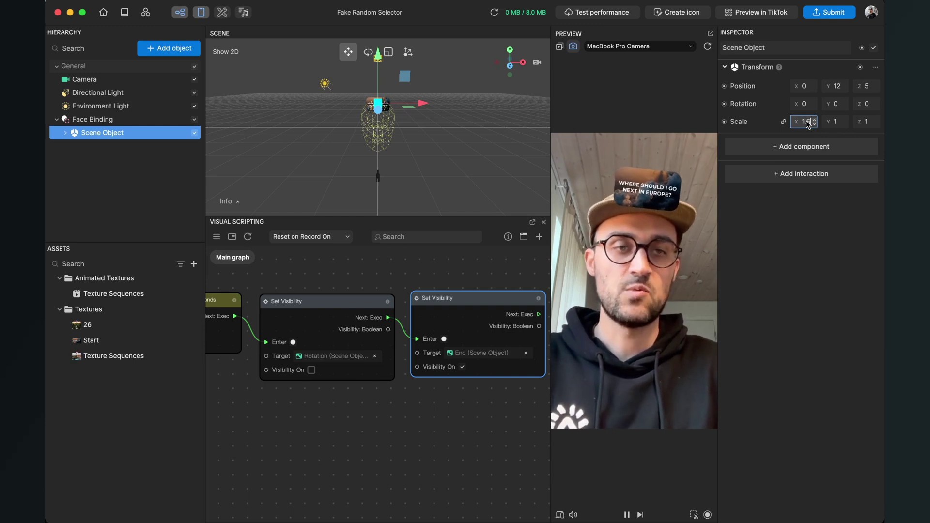
text(.6)
key(Return)
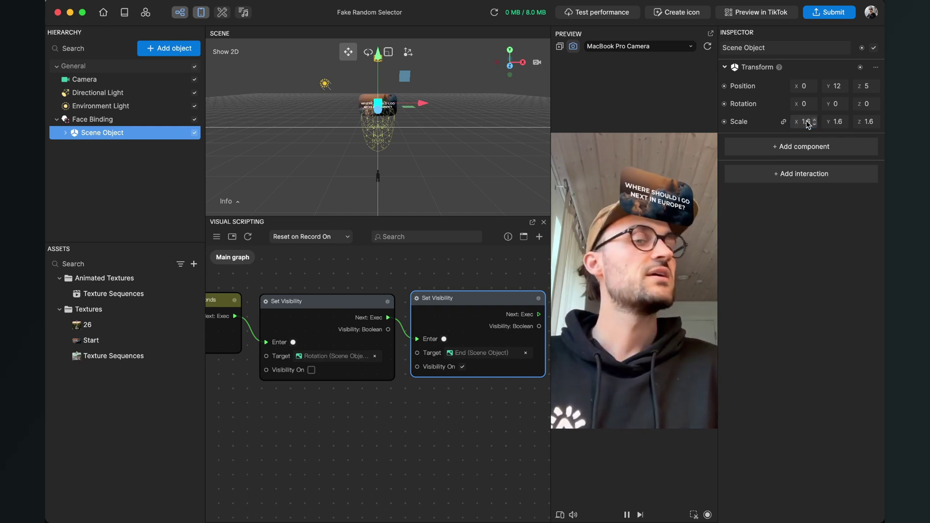
Trigger the screen-tap effect in the preview and raise the Scene Object's Y position to 14
click(653, 271)
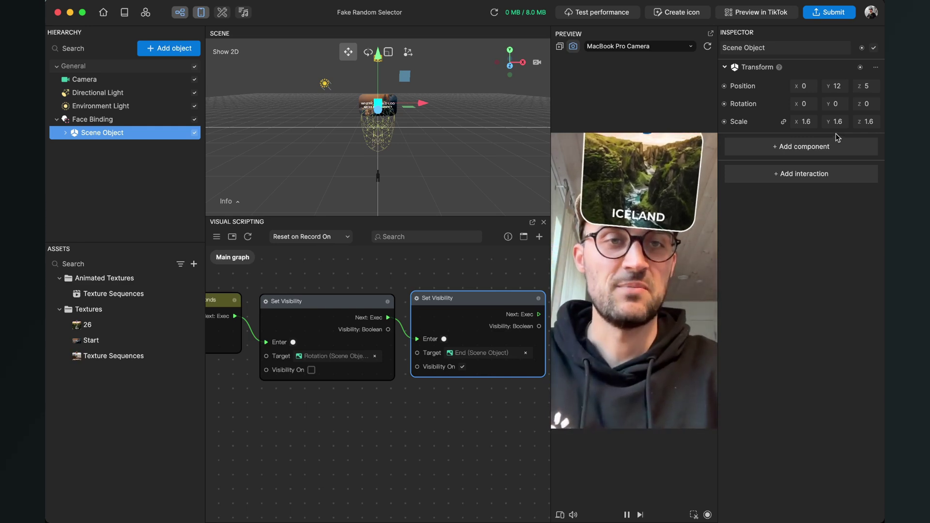
click(846, 84)
click(846, 85)
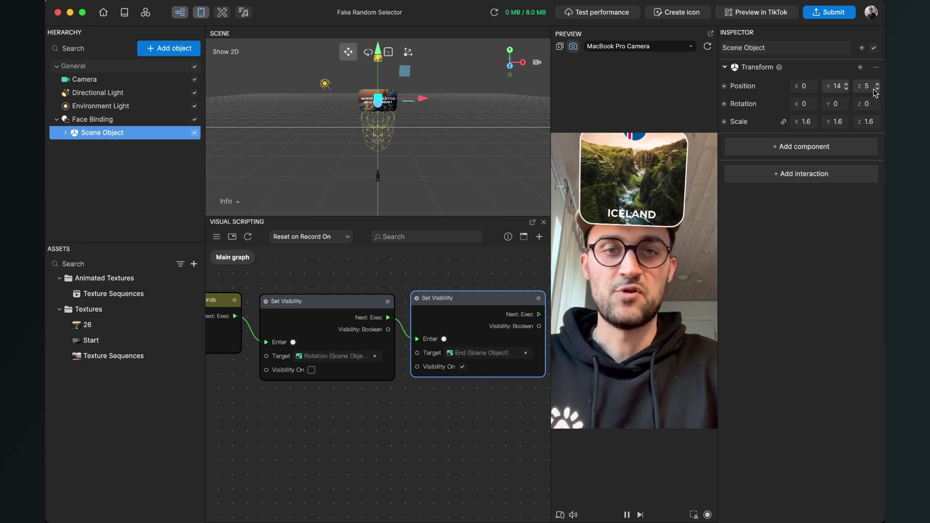
Restart the effect preview and inspect the Start, End and Rotation images inside the Scene Object group
click(707, 47)
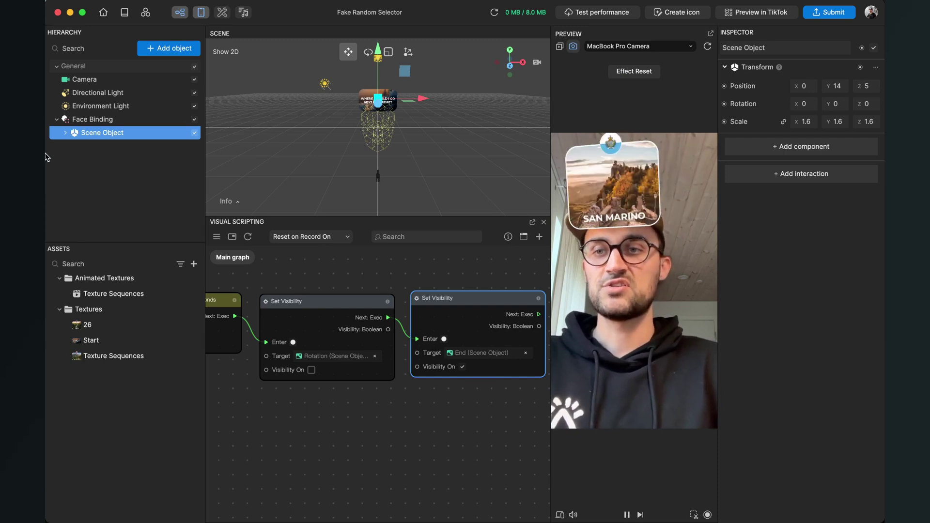
click(65, 133)
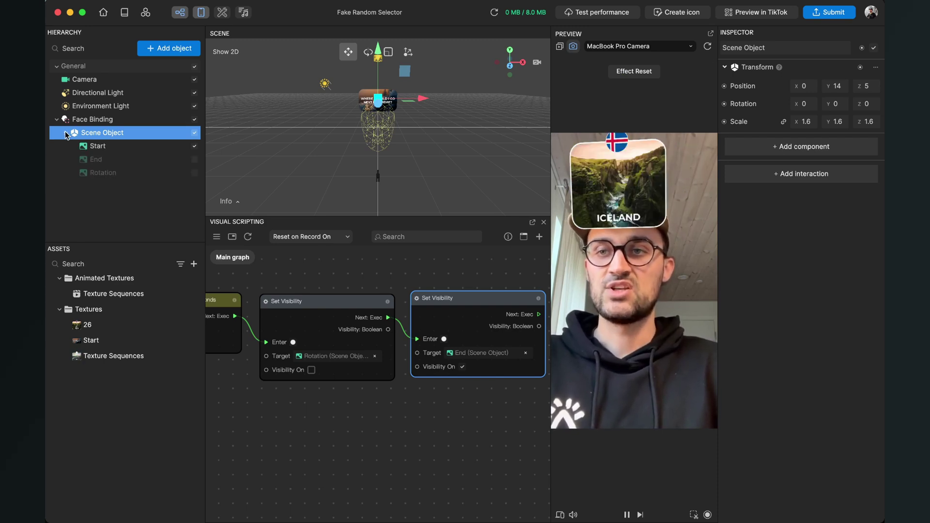
click(100, 158)
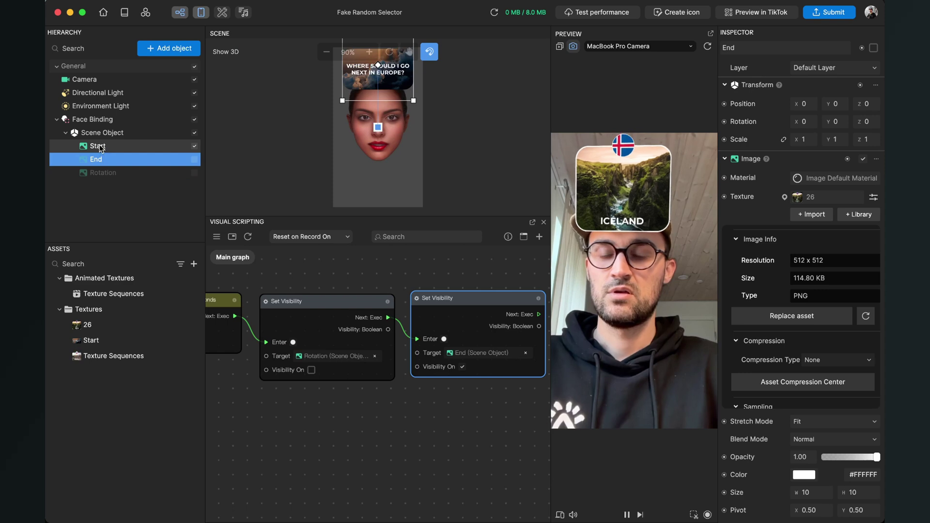
click(102, 147)
click(101, 174)
click(97, 159)
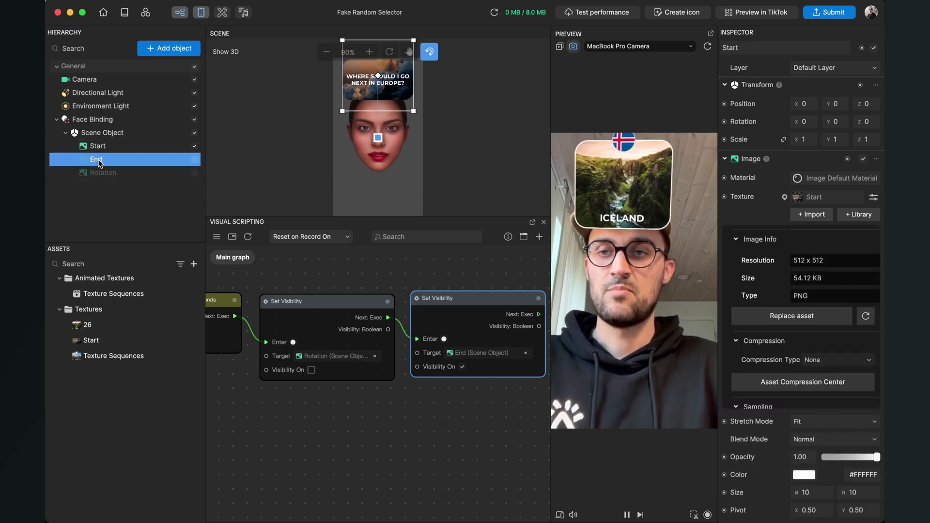
click(100, 148)
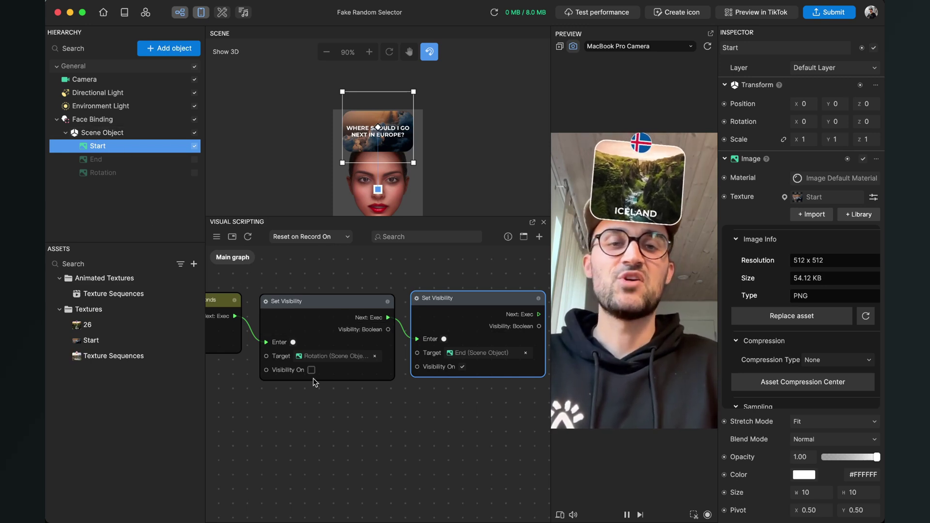
Deselect the last Set Visibility node and look over the full node chain in the main graph
click(380, 391)
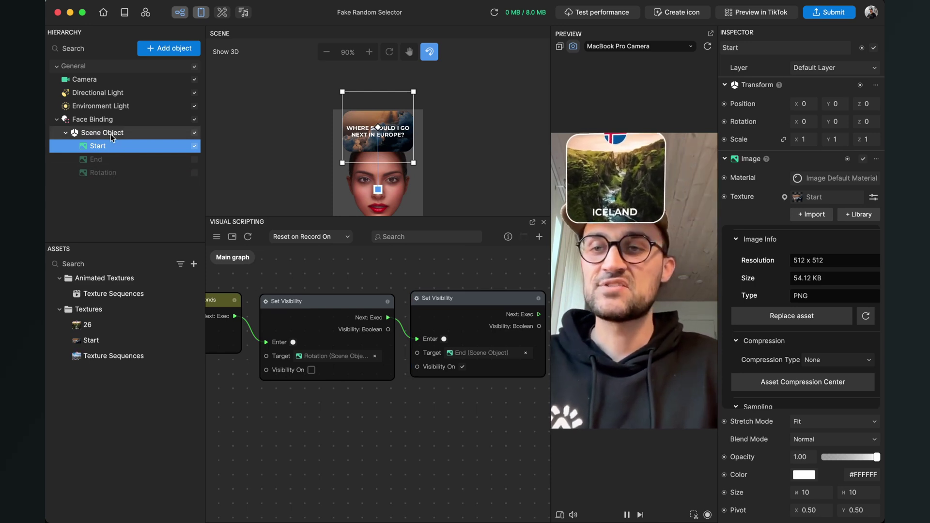
scroll(410, 424, down, 5)
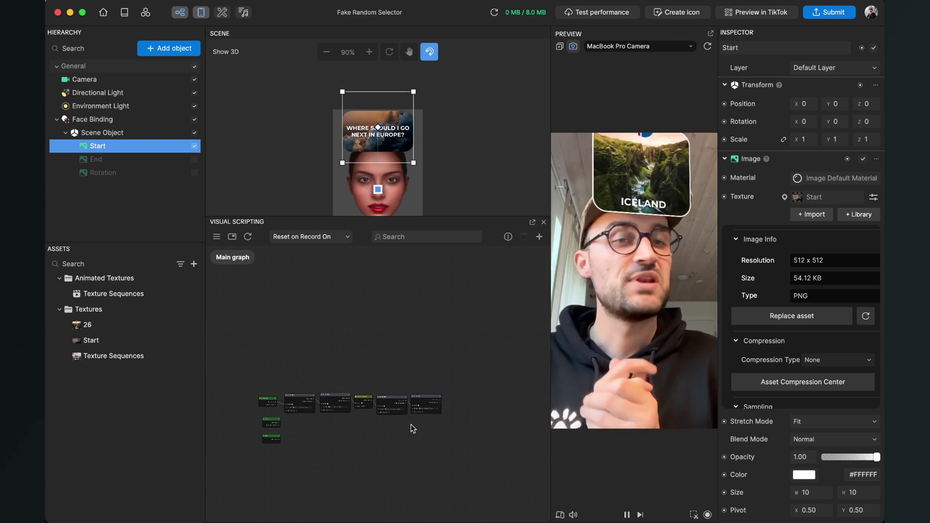
scroll(411, 425, up, 3)
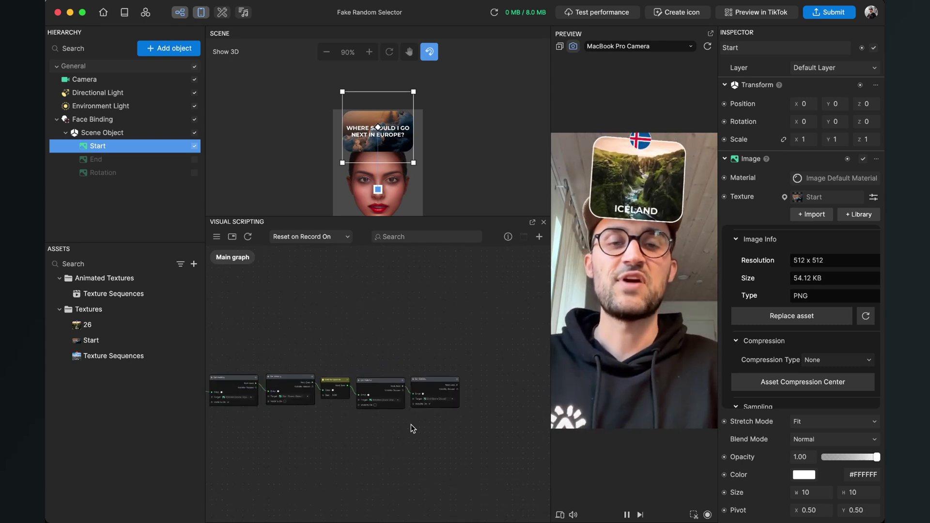